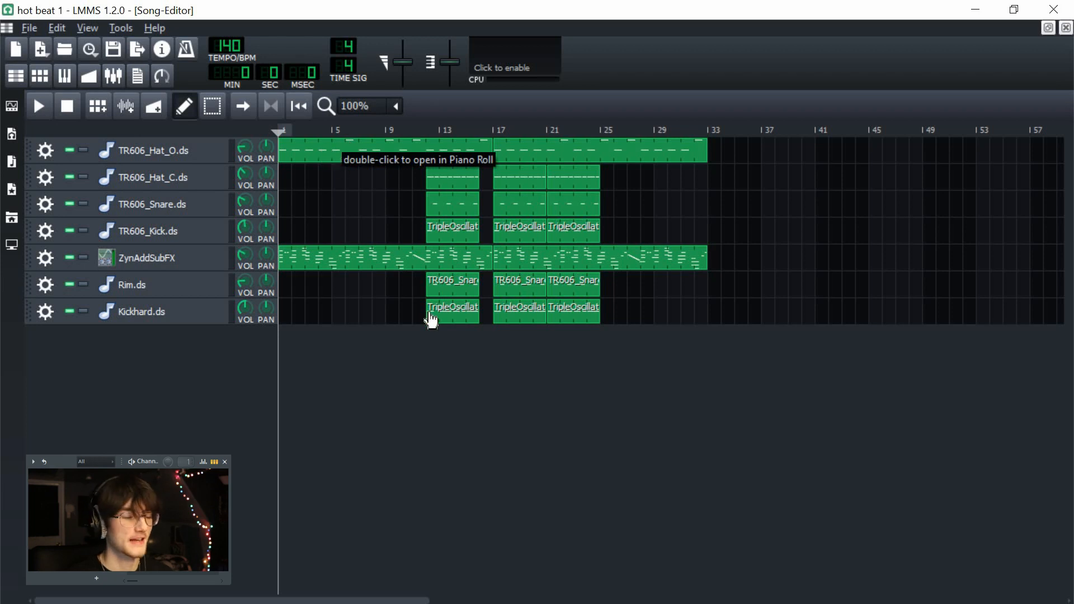
# Solo the ZynAddSubFX track at 200% zoom and set the loop region to end at bar 17
pyautogui.press('space')
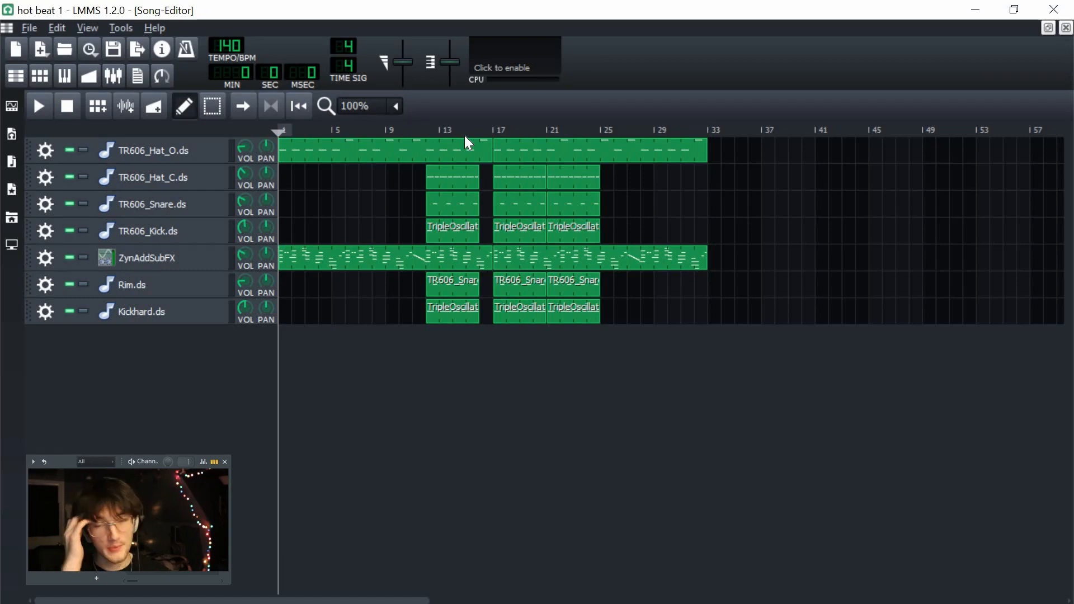
pyautogui.scroll(1, 478, 260)
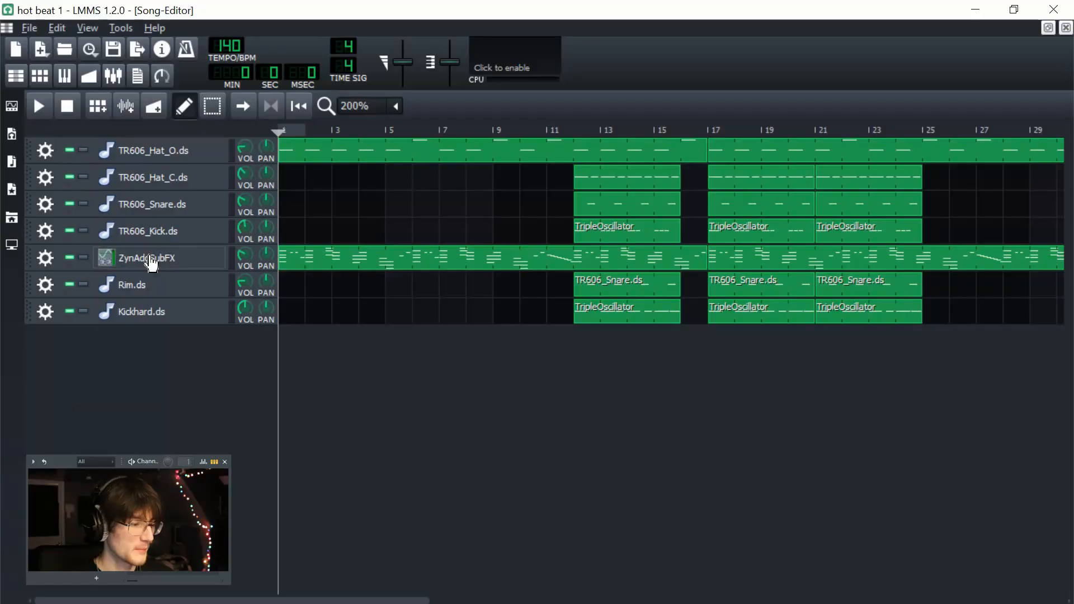
pyautogui.click(83, 258)
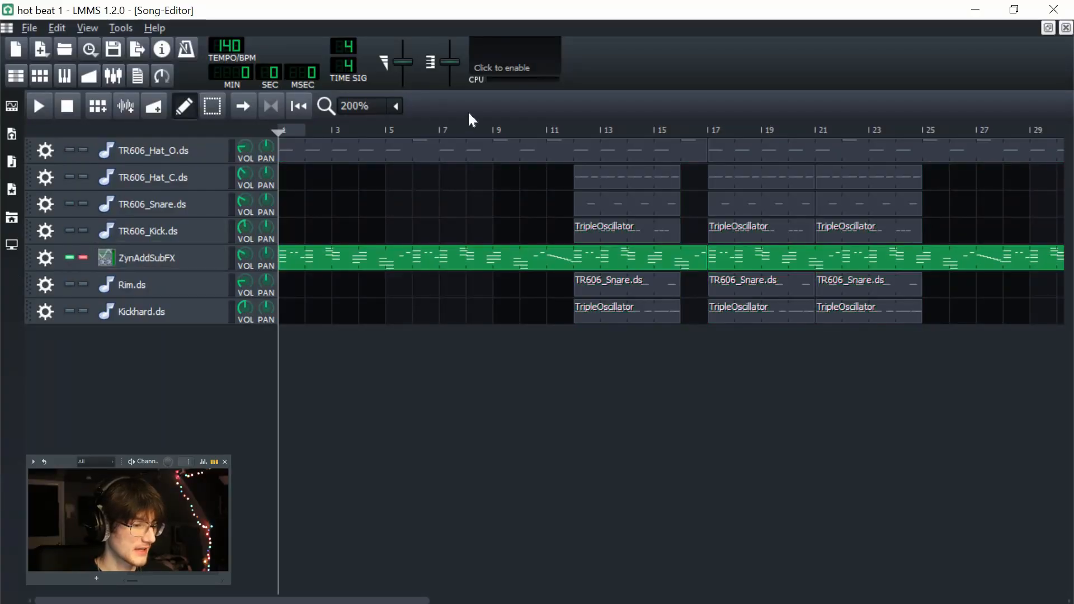
pyautogui.press('space')
pyautogui.click(707, 129)
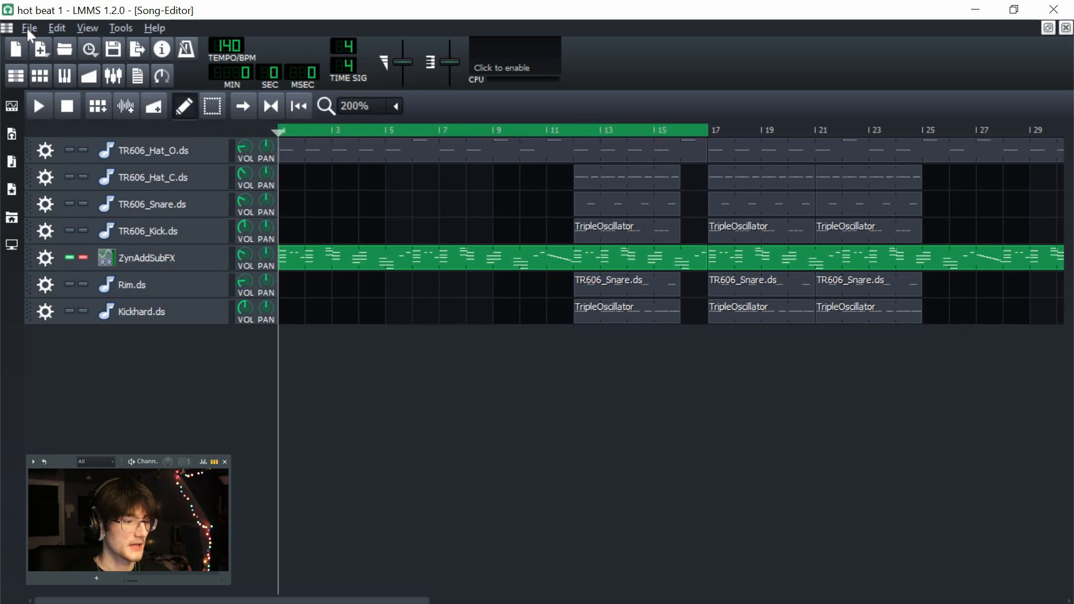
# Export the project as a MIDI file
pyautogui.click(26, 28)
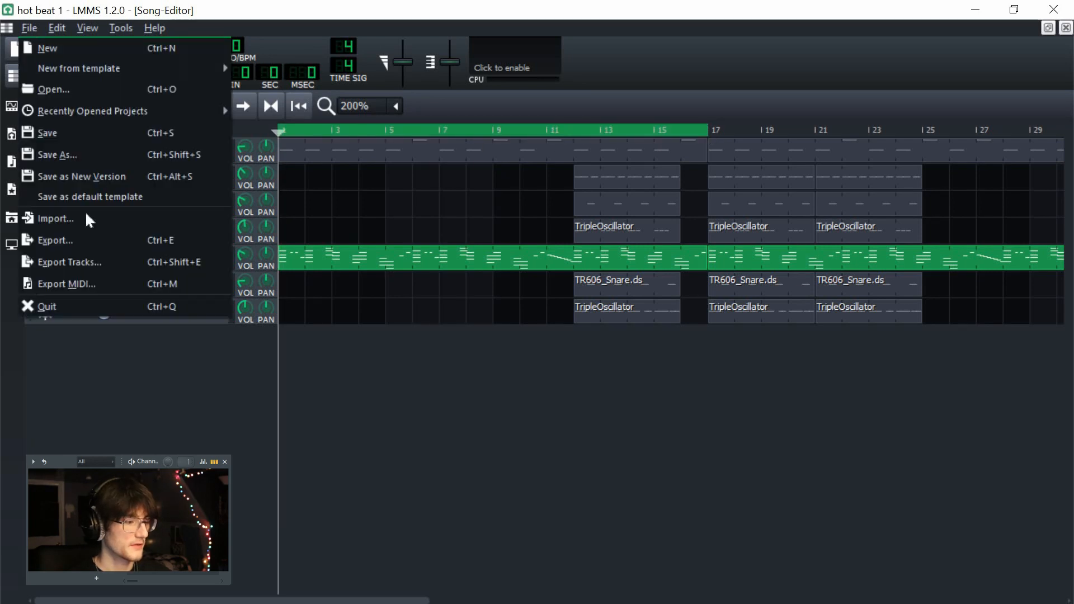
pyautogui.click(87, 279)
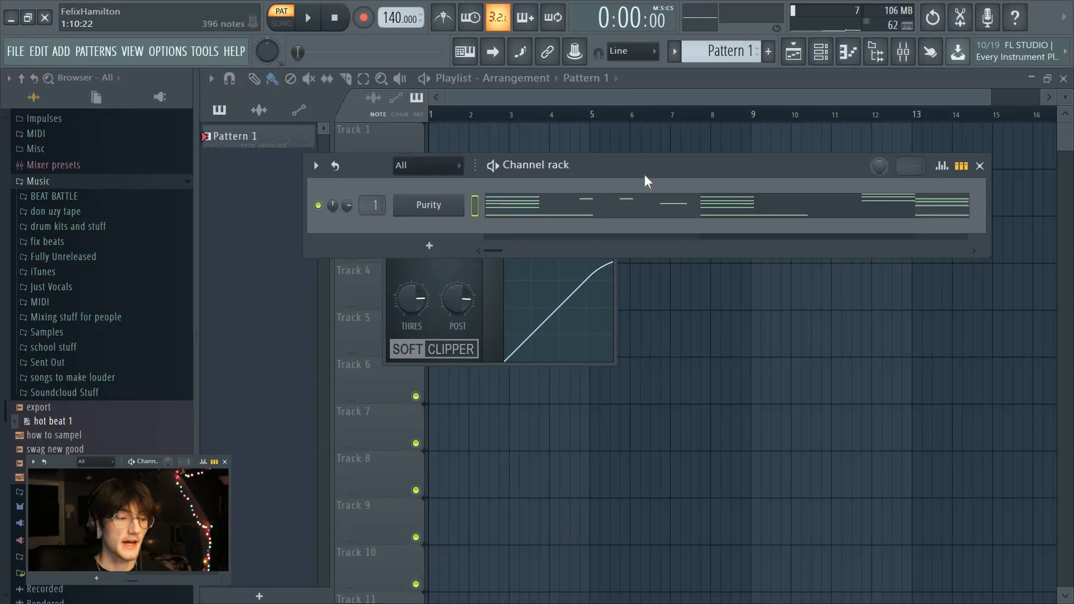
# Switch to FL Studio, open the Purity channel's piano roll, and examine the imported MIDI notes across the whole pattern
pyautogui.moveTo(645, 176); pyautogui.dragTo(632, 204)
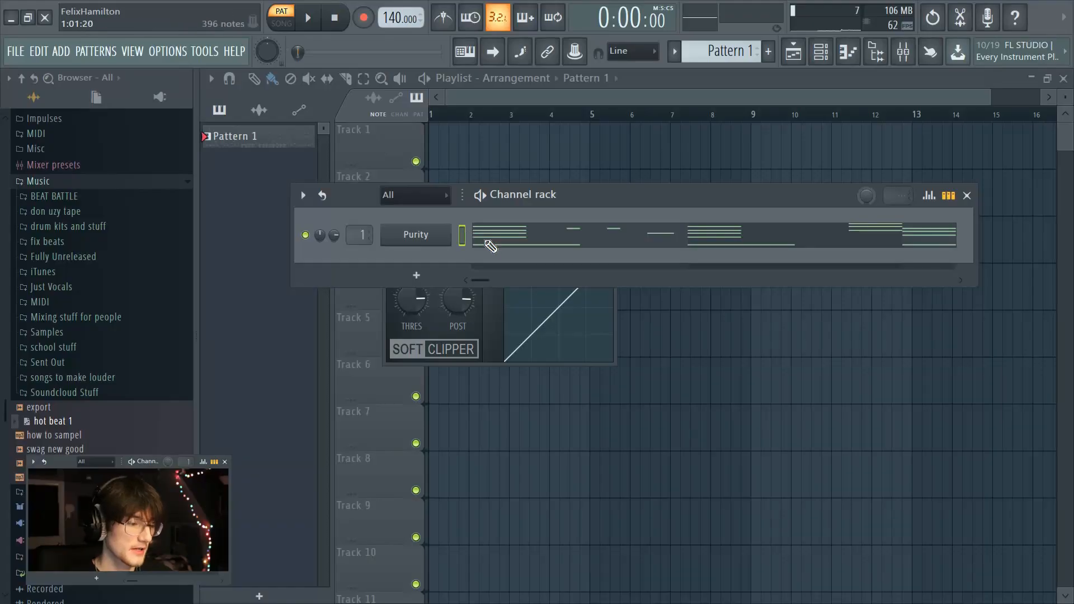
pyautogui.click(490, 246)
pyautogui.keyDown('ctrl'); pyautogui.scroll(-5, 464, 140); pyautogui.keyUp('ctrl')
pyautogui.scroll(-8, 856, 220)
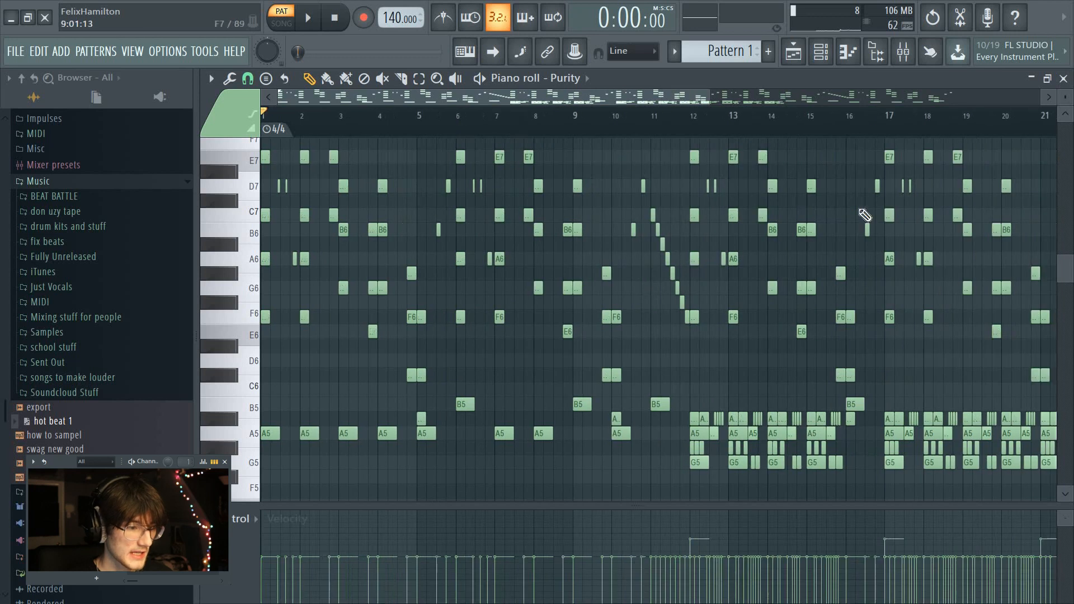
pyautogui.keyDown('ctrl'); pyautogui.scroll(-2, 783, 213); pyautogui.keyUp('ctrl')
pyautogui.scroll(3, 570, 273)
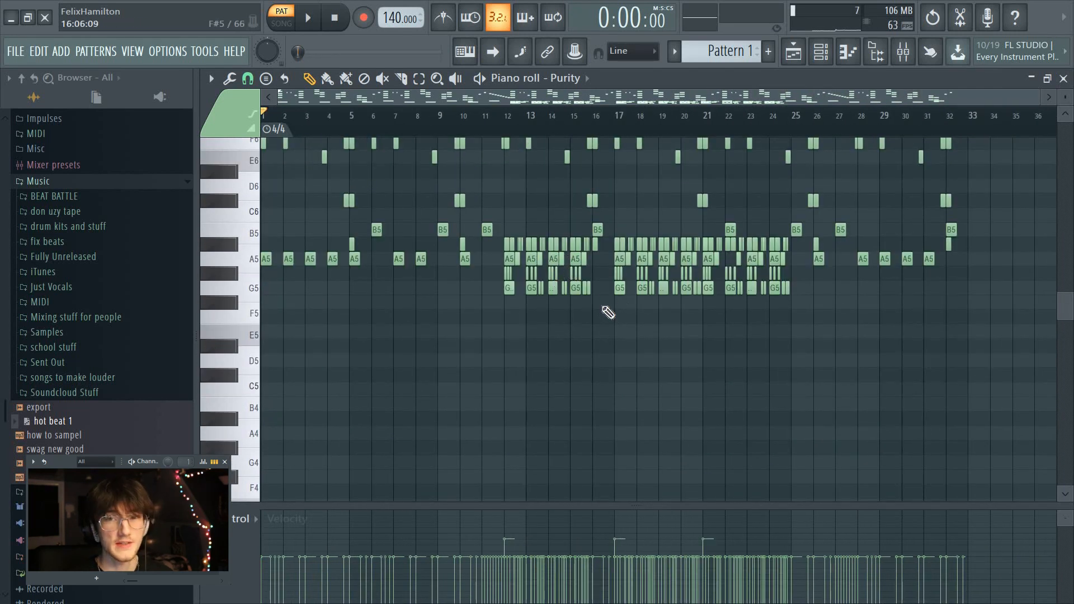
pyautogui.scroll(5, 727, 247)
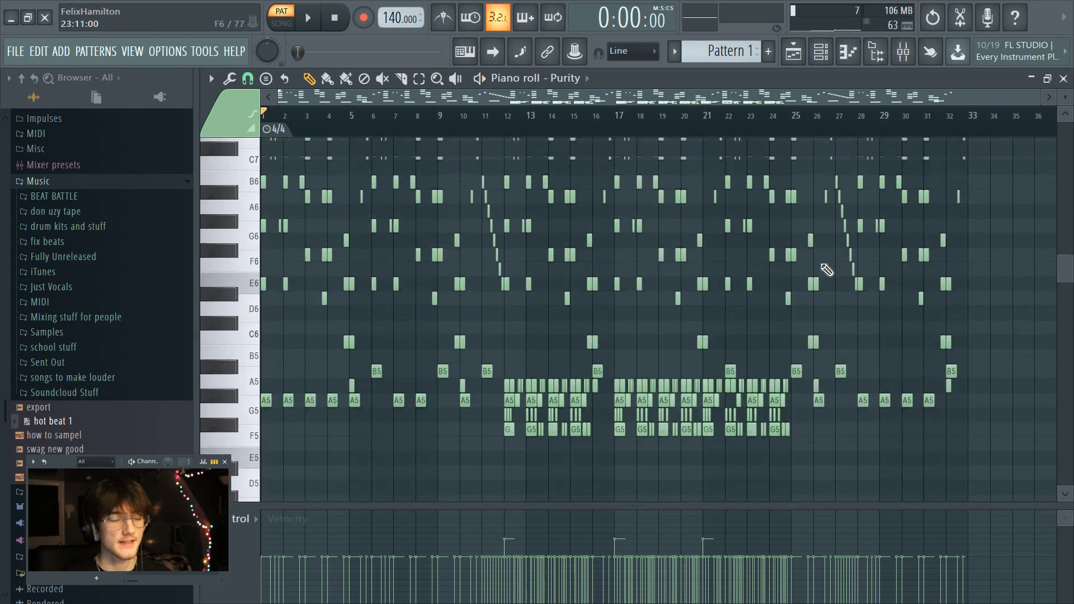
# Keep only the melody notes of the first 16 bars and transpose them down one octave
pyautogui.moveTo(1065, 97); pyautogui.dragTo(1065, 104)
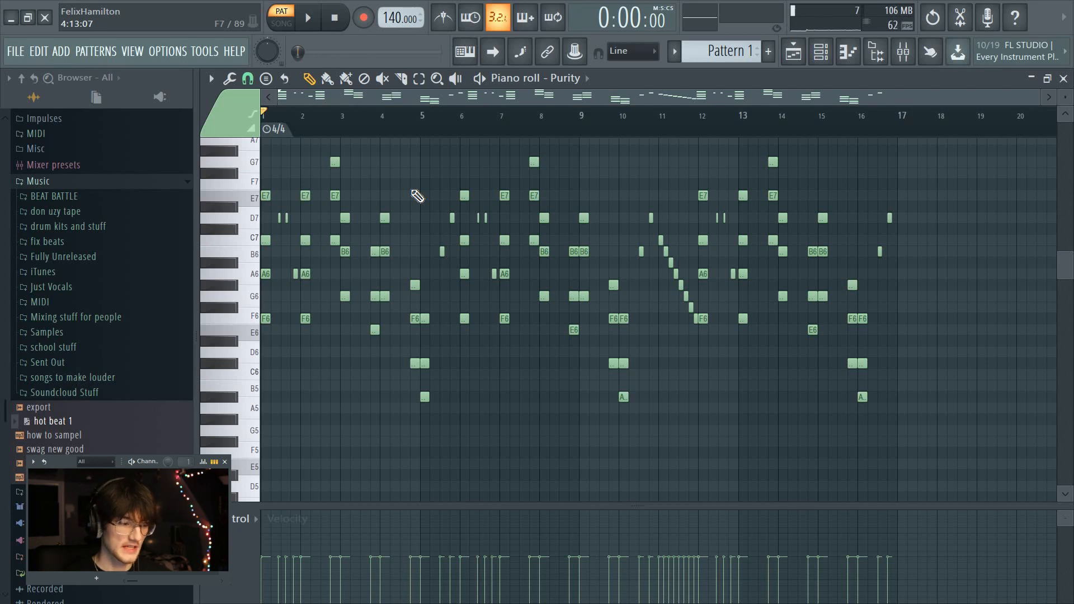
pyautogui.hotkey('ctrl', 'Down')
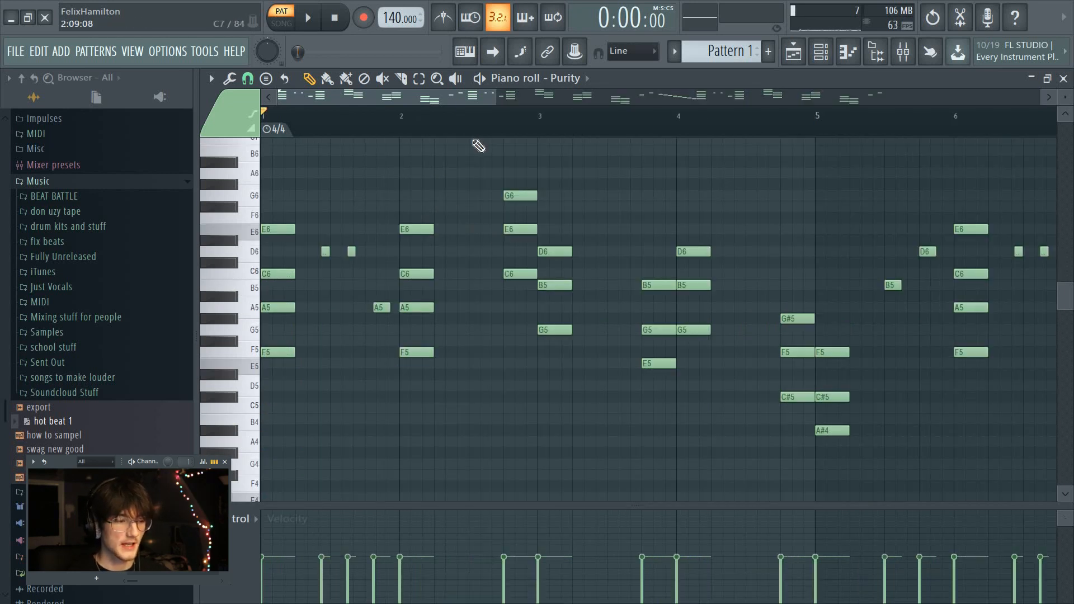
# Examine the transposed melody's chords, short pickup notes and descending run across bars 1 to 13
pyautogui.scroll(-1, 474, 142)
pyautogui.scroll(-2, 456, 120)
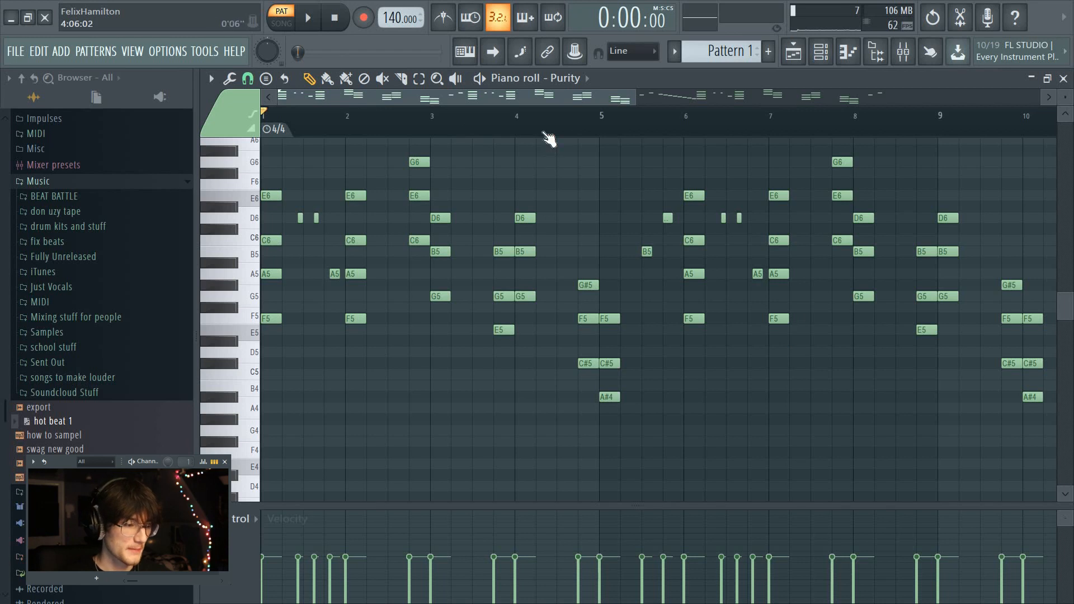
pyautogui.scroll(-1, 549, 139)
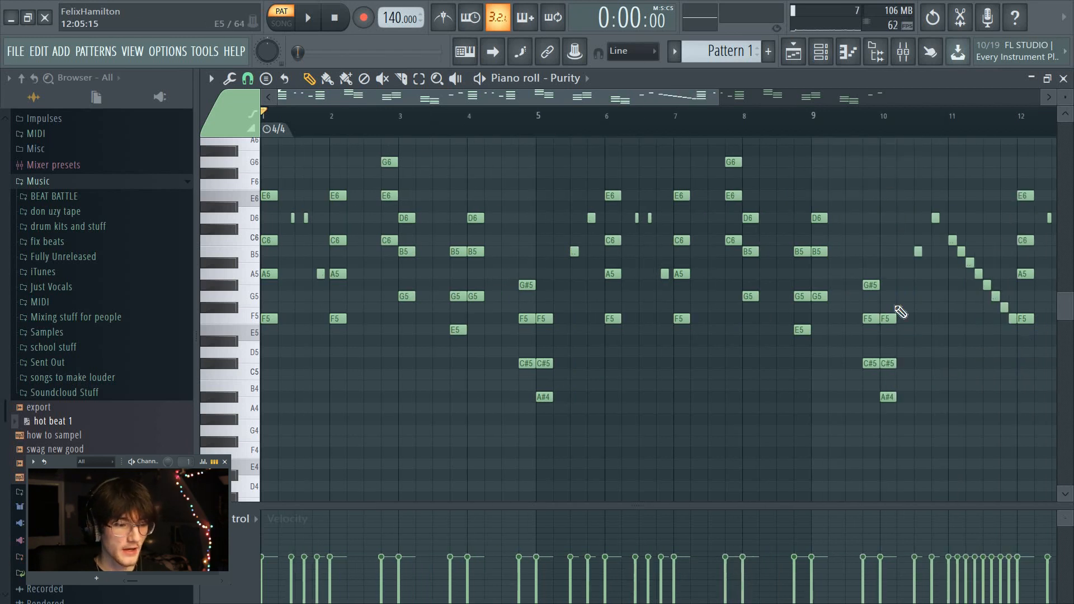
pyautogui.scroll(-1, 894, 133)
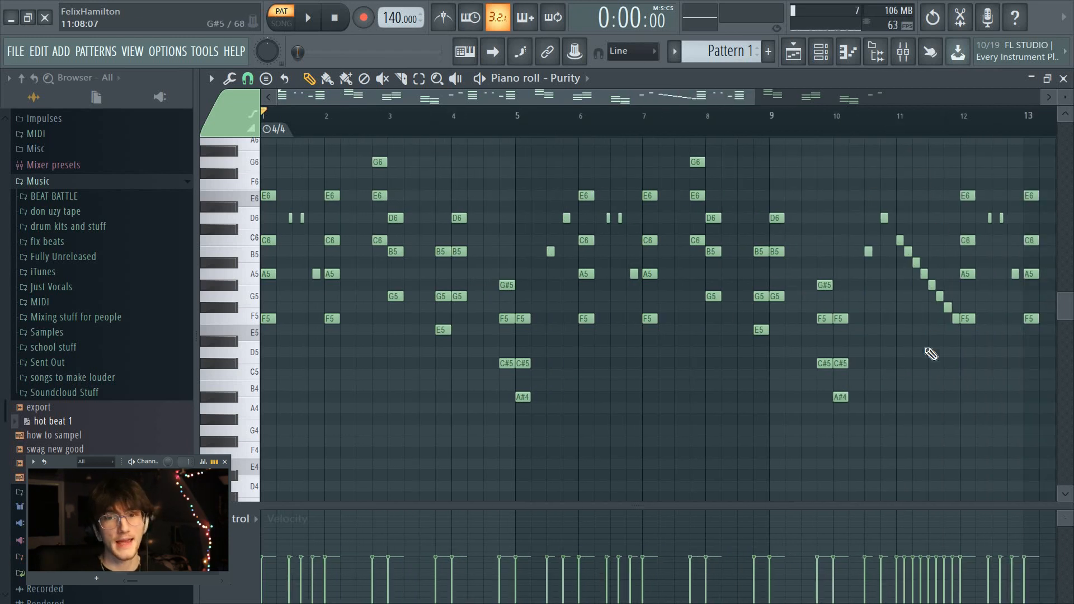
pyautogui.scroll(1, 859, 336)
pyautogui.keyDown('ctrl'); pyautogui.scroll(2, 793, 287); pyautogui.keyUp('ctrl')
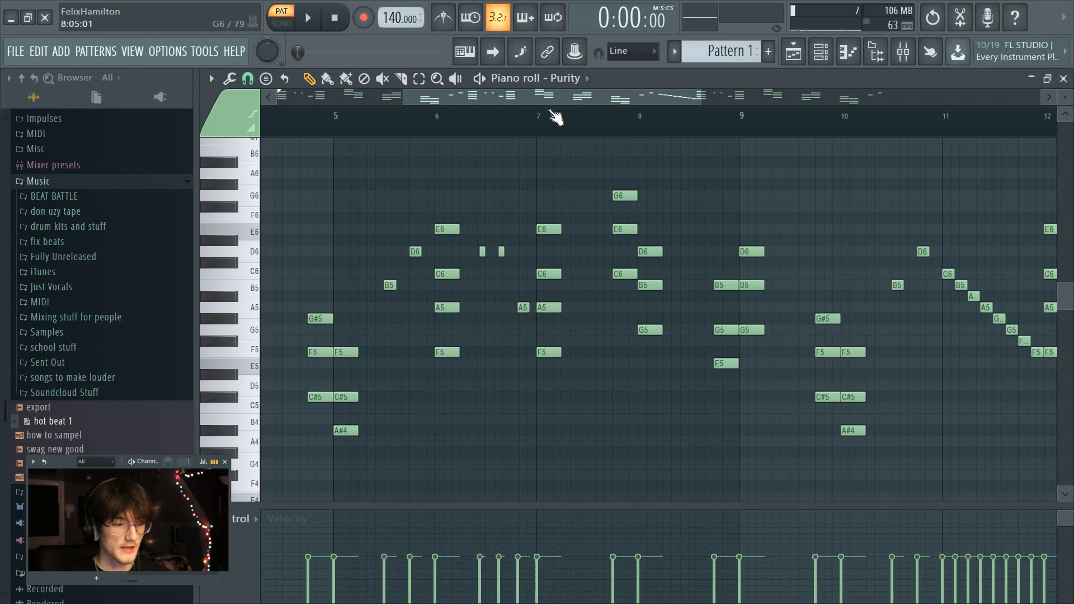
pyautogui.hscroll(-4, 350, 344)
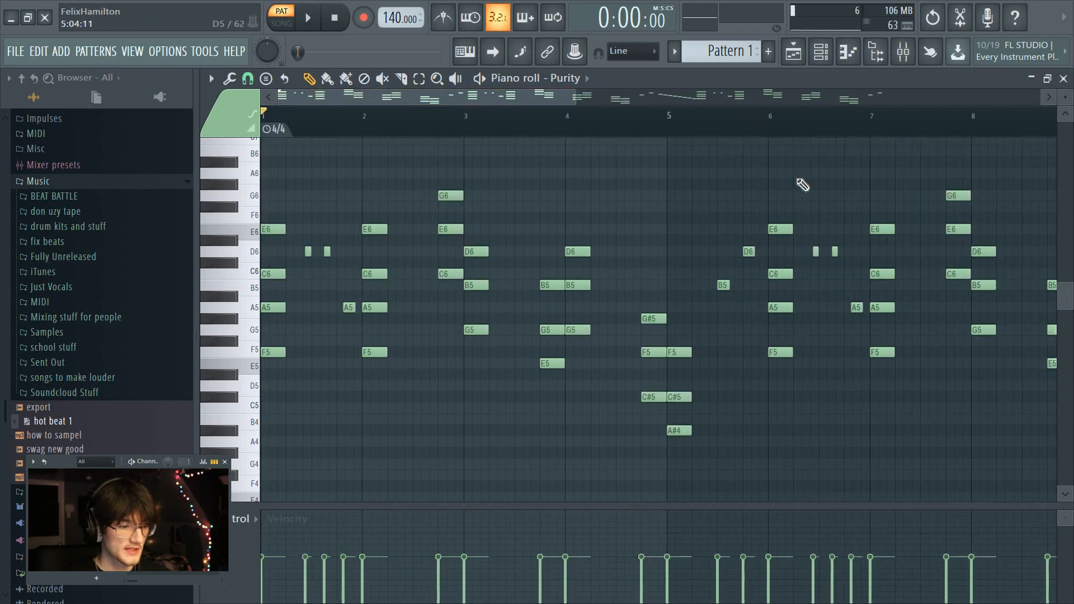
pyautogui.moveTo(361, 96)
pyautogui.mouseDown()
pyautogui.moveTo(435, 116)
pyautogui.moveTo(464, 146)
pyautogui.moveTo(543, 165)
pyautogui.moveTo(719, 261)
pyautogui.mouseUp()
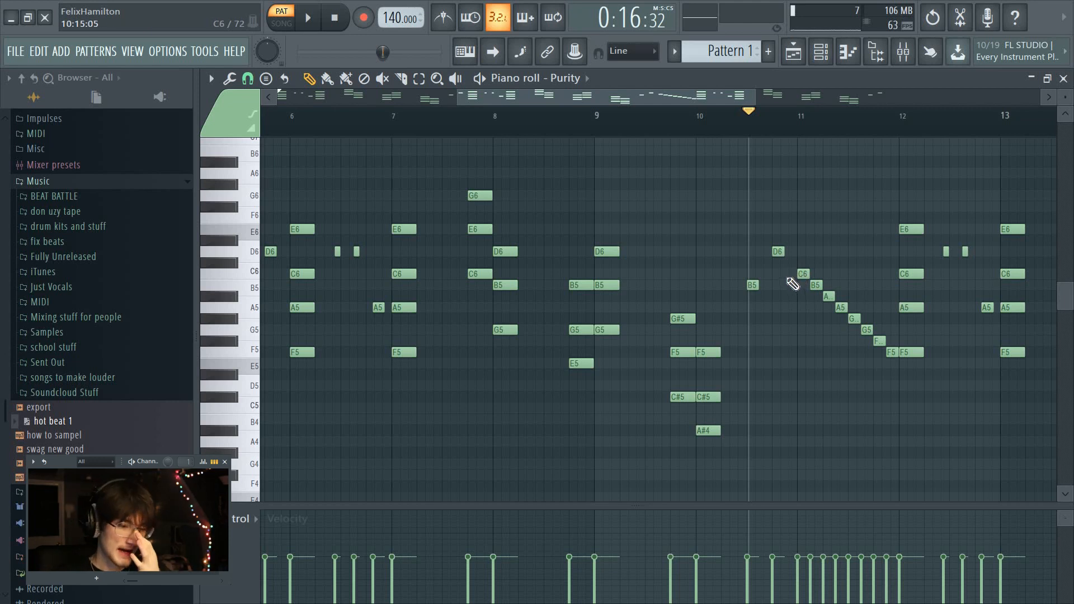
# Delete all melody notes from bar 9 onward
pyautogui.scroll(-3, 784, 130)
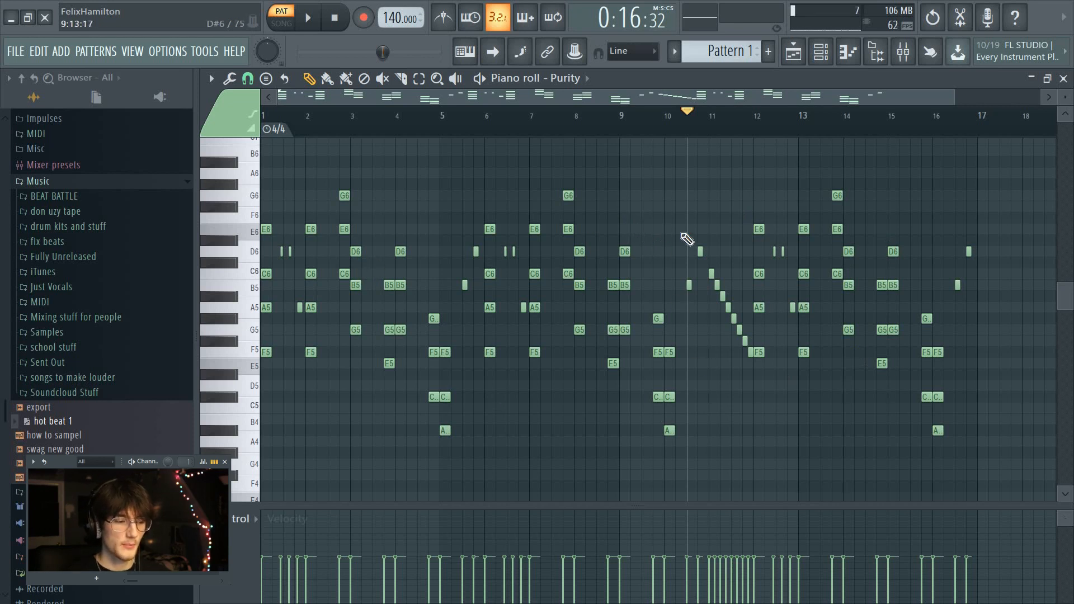
pyautogui.moveTo(627, 184); pyautogui.dragTo(973, 470)
pyautogui.press('Delete')
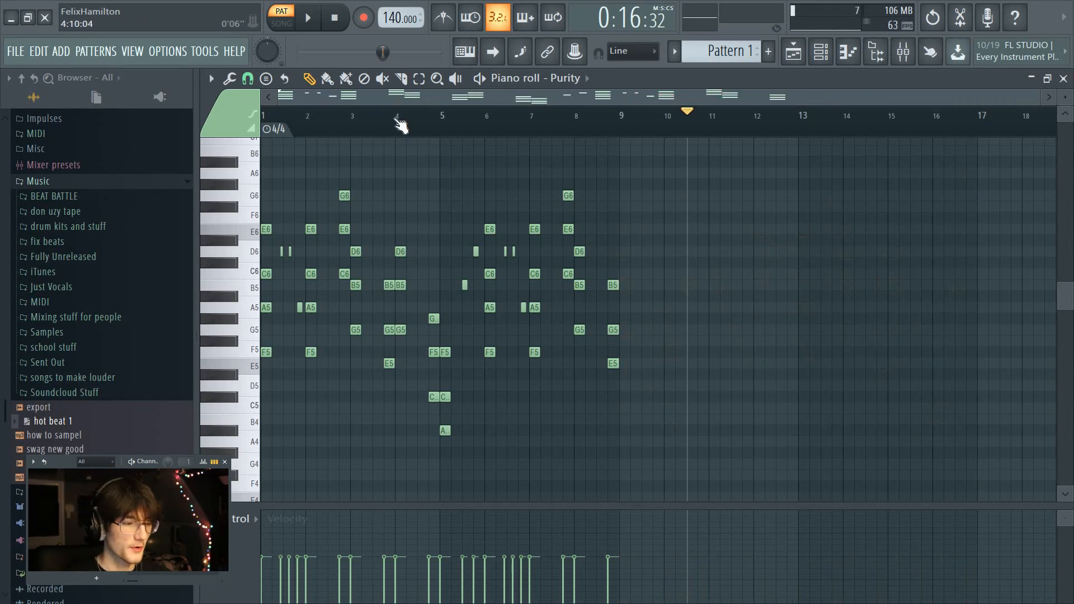
# Rework bar 1 with two short E6 notes and a G6 pickup before bar 2, and play it back
pyautogui.scroll(5, 400, 125)
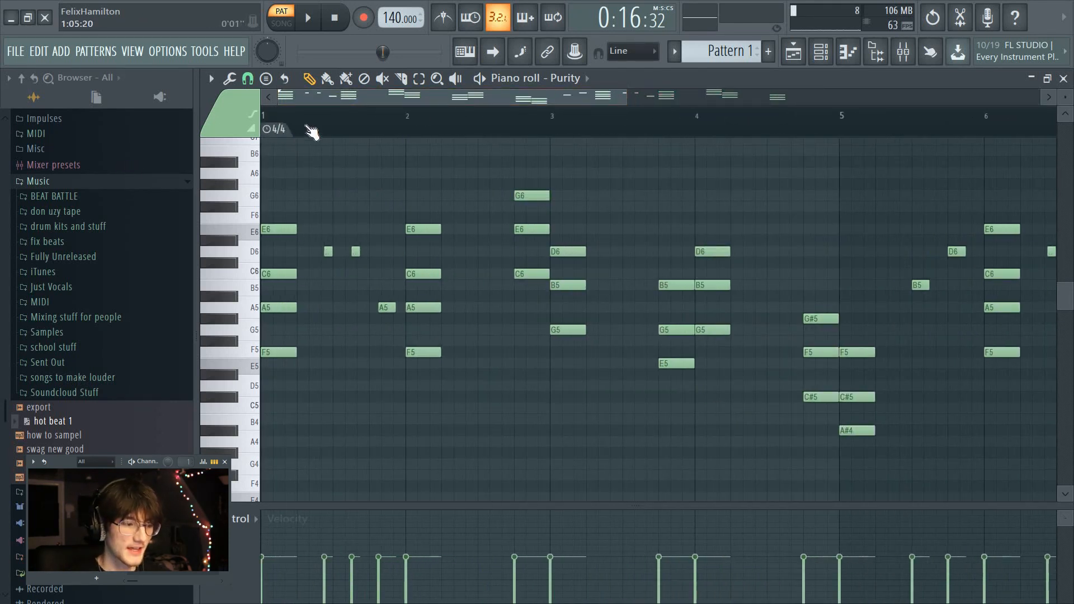
pyautogui.scroll(-3, 366, 291)
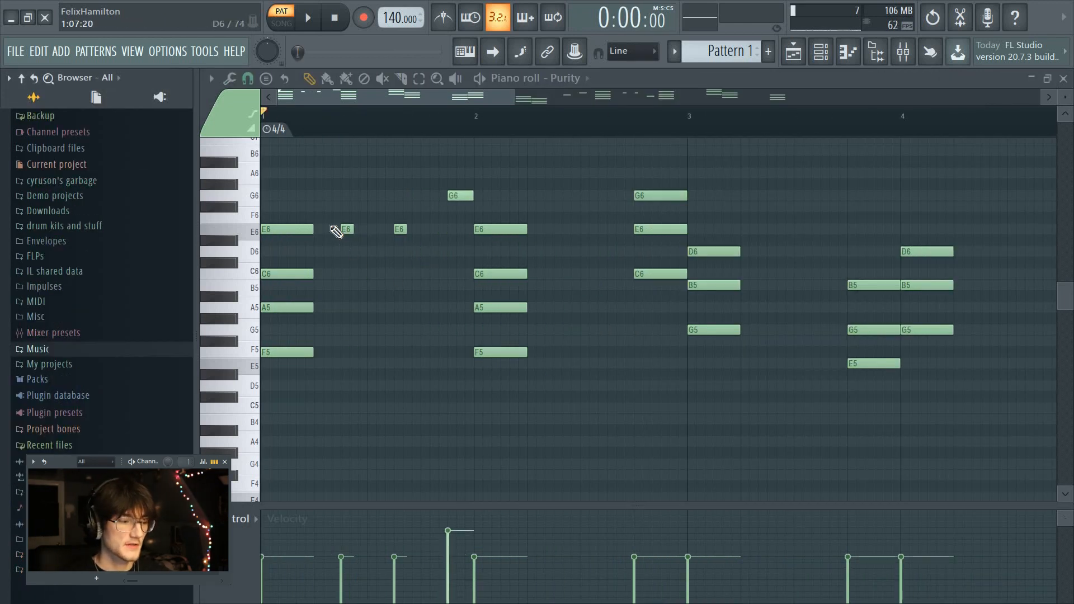
pyautogui.scroll(-5, 569, 168)
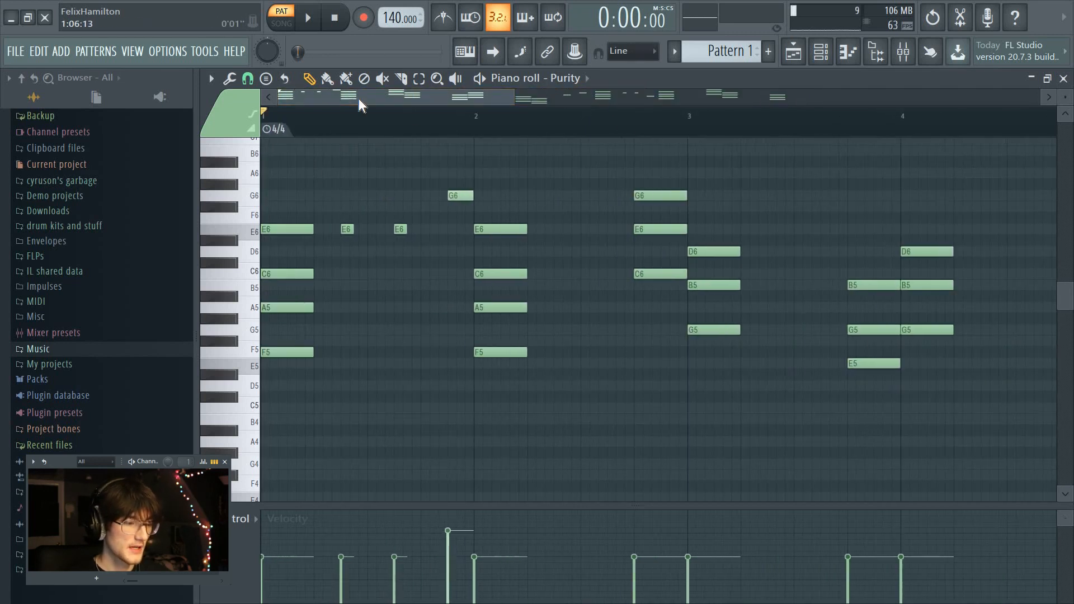
pyautogui.press('space')
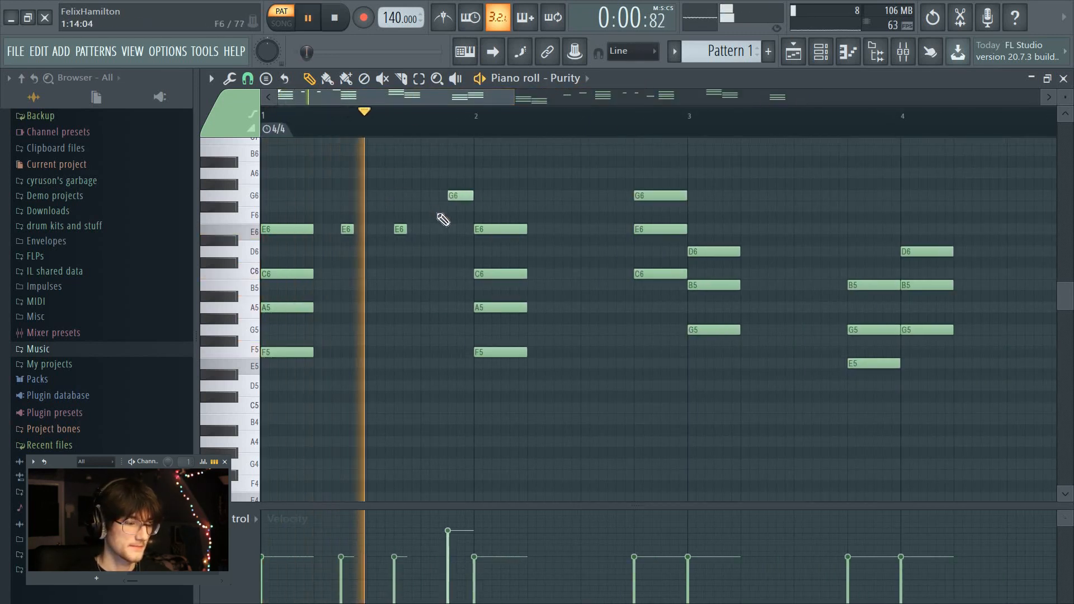
# Rewrite bars 2 to 4, starting with an E5-G5-B5-D6 chord and ending on A#4-D5-F5-A5, and vary the note velocities
pyautogui.press('space')
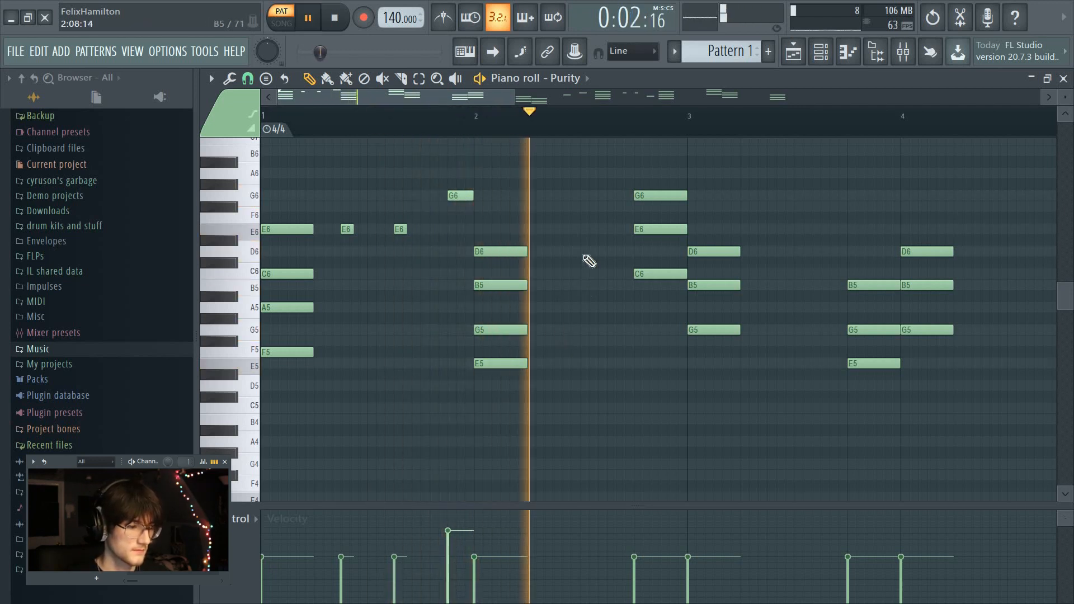
pyautogui.press('space')
pyautogui.moveTo(421, 559)
pyautogui.mouseDown()
pyautogui.moveTo(470, 541)
pyautogui.moveTo(403, 548)
pyautogui.mouseUp()
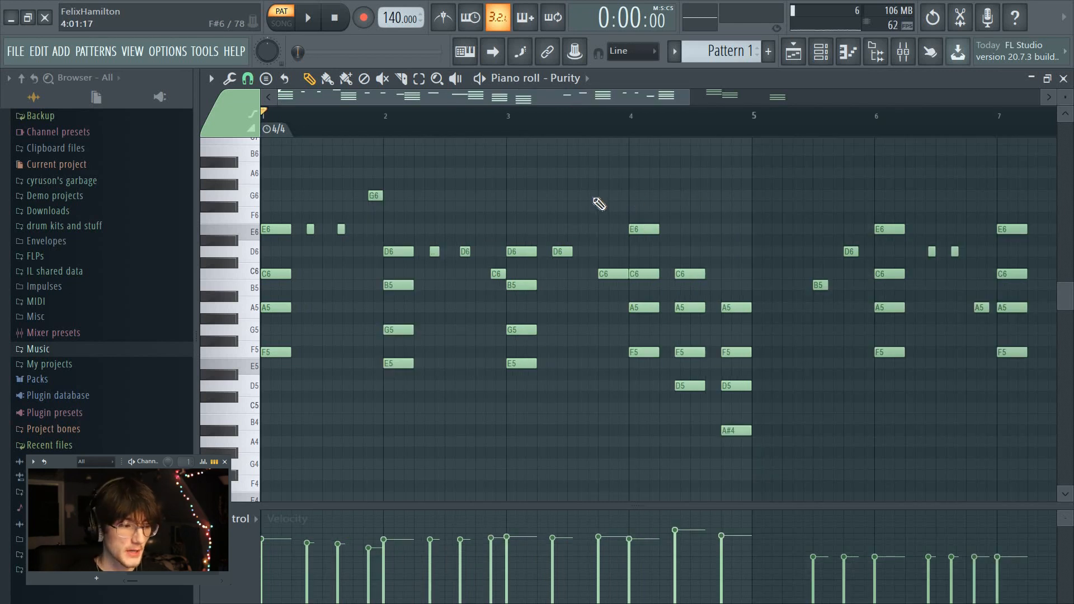
pyautogui.press('space')
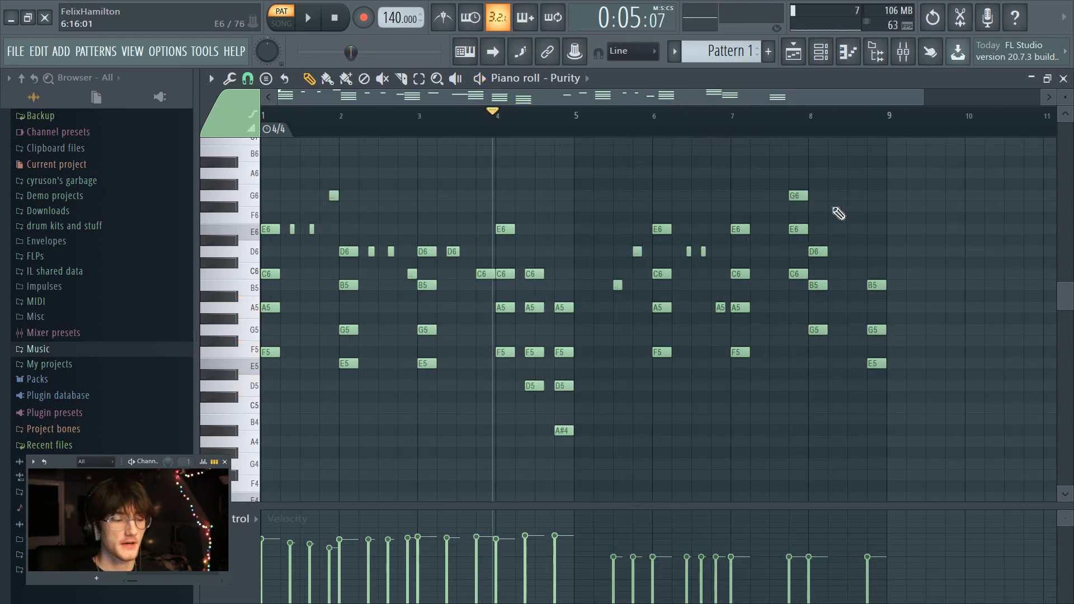
# Delete the old notes in bars 5 to 8 and duplicate the first four bars in their place
pyautogui.moveTo(920, 167); pyautogui.dragTo(613, 398)
pyautogui.press('Delete')
pyautogui.hotkey('ctrl', 'b')
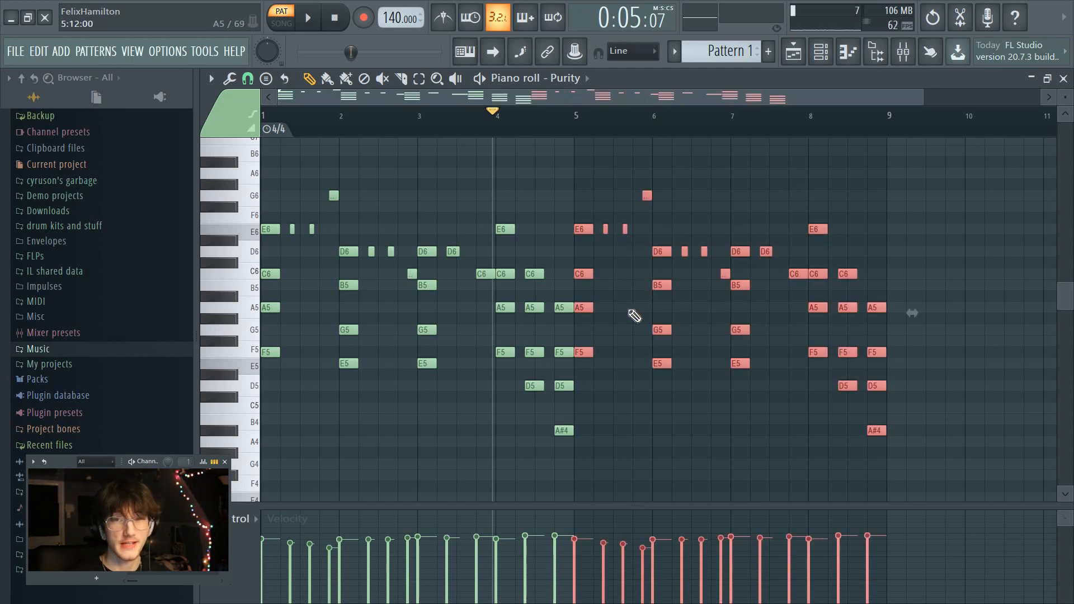
pyautogui.keyDown('ctrl'); pyautogui.click(585, 126); pyautogui.keyUp('ctrl')
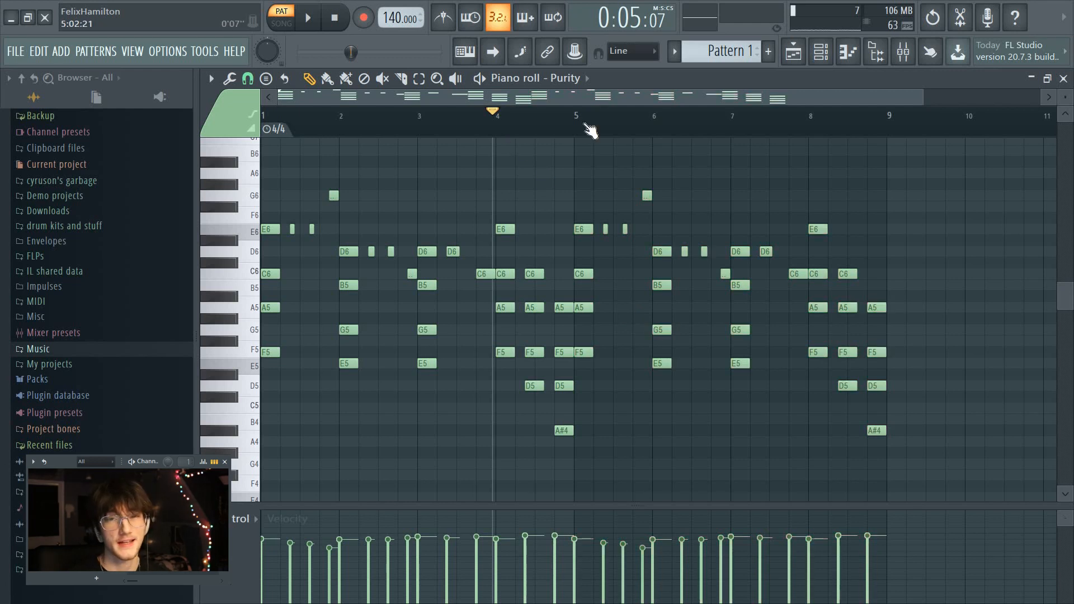
# Vary the duplicated section with short B6 and C7 notes in bar 5 and A5 and G5 fills in bar 8, and play it from bar 5
pyautogui.click(523, 129)
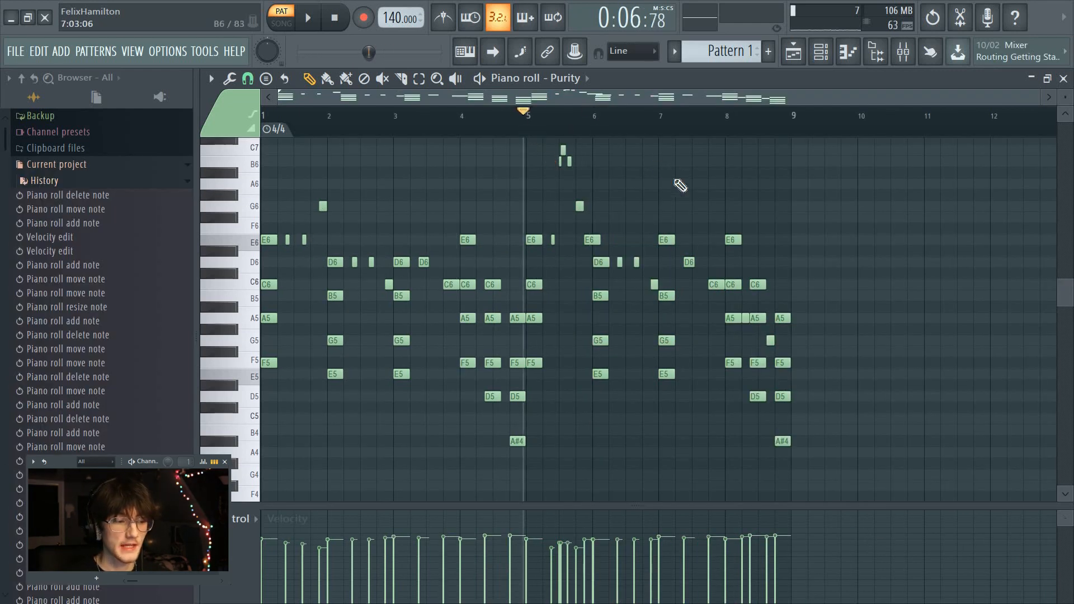
pyautogui.scroll(1, 731, 223)
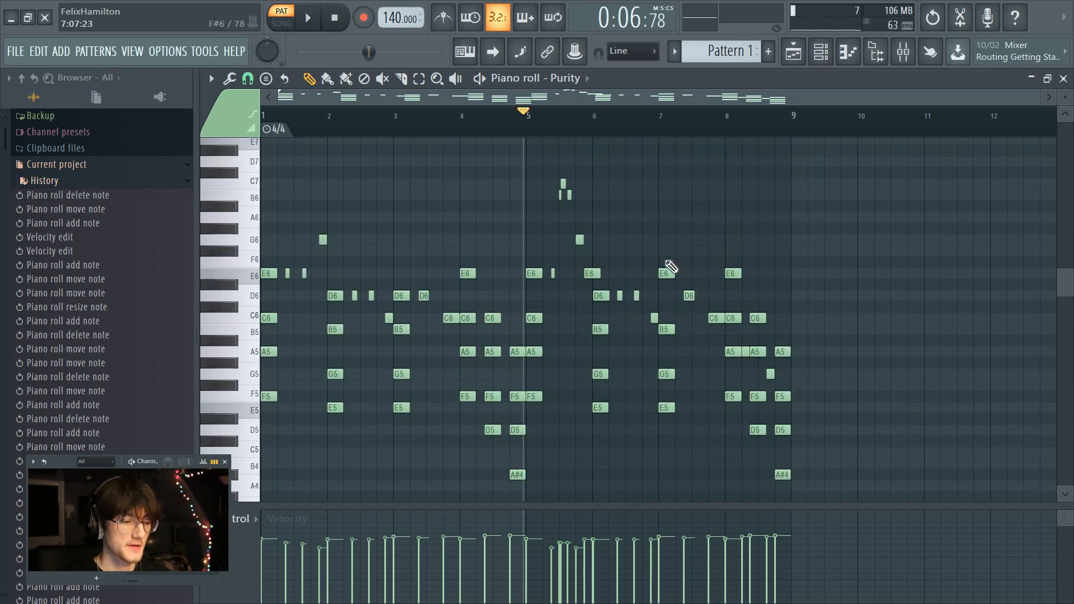
pyautogui.press('space')
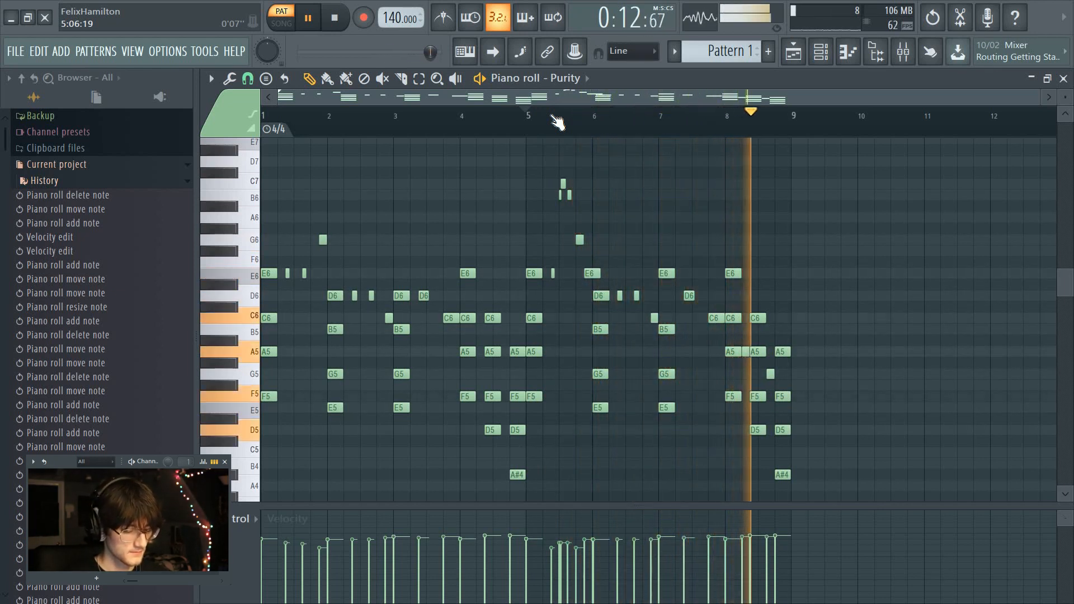
pyautogui.press('space')
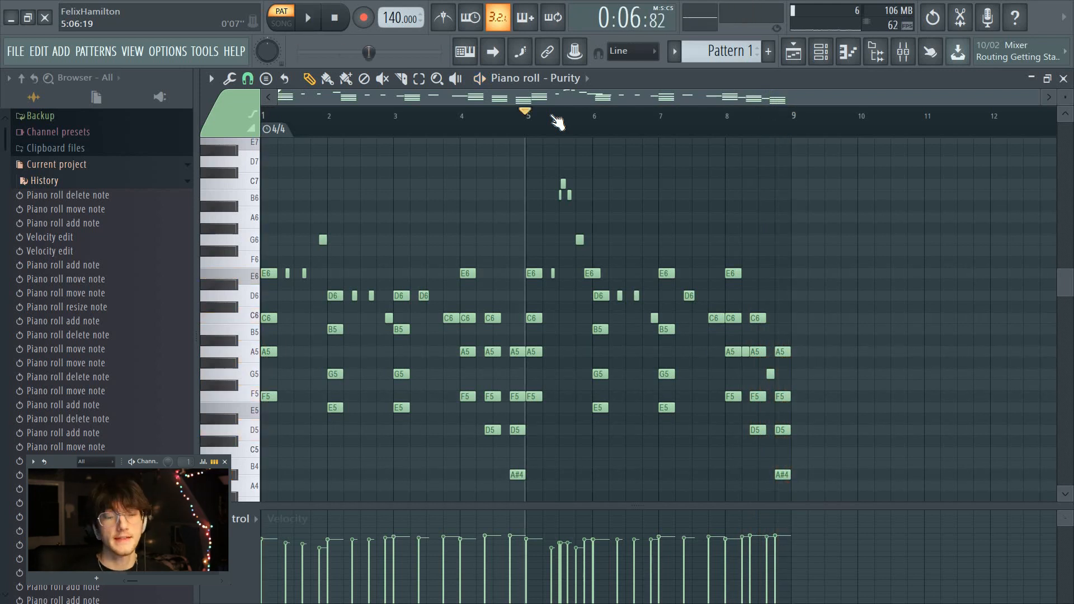
# Copy the lowest chord notes an octave down as sustained bass notes, F4, E4, E4, F4, D4 and A#3, in both four-bar halves
pyautogui.scroll(-3, 314, 347)
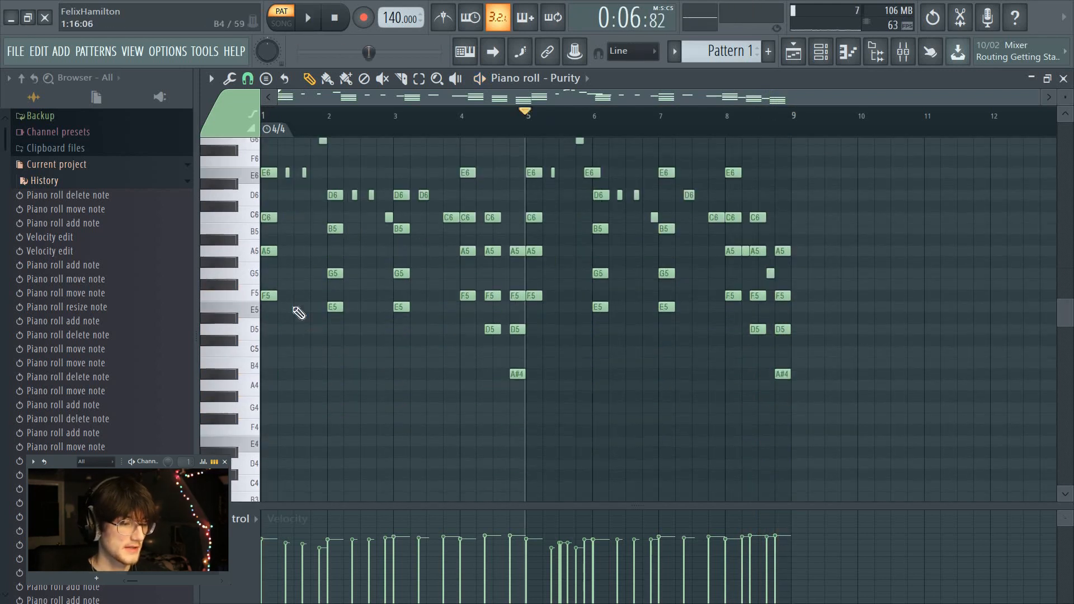
pyautogui.moveTo(267, 323); pyautogui.dragTo(274, 279)
pyautogui.moveTo(337, 312); pyautogui.dragTo(316, 301)
pyautogui.moveTo(410, 314); pyautogui.dragTo(466, 284)
pyautogui.moveTo(480, 326); pyautogui.dragTo(488, 333)
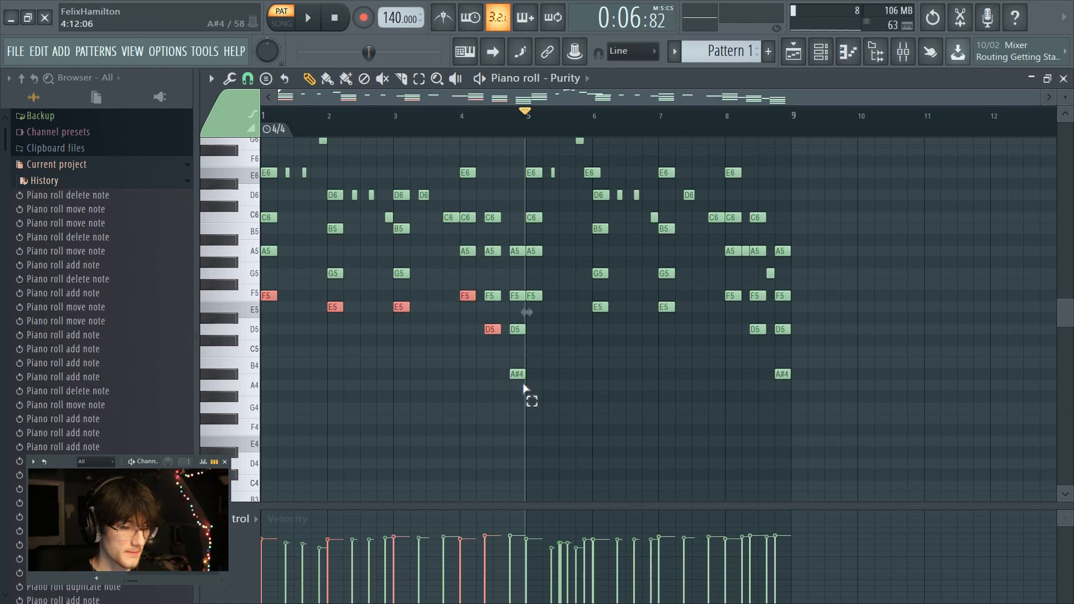
pyautogui.hotkey('ctrl', 'Down')
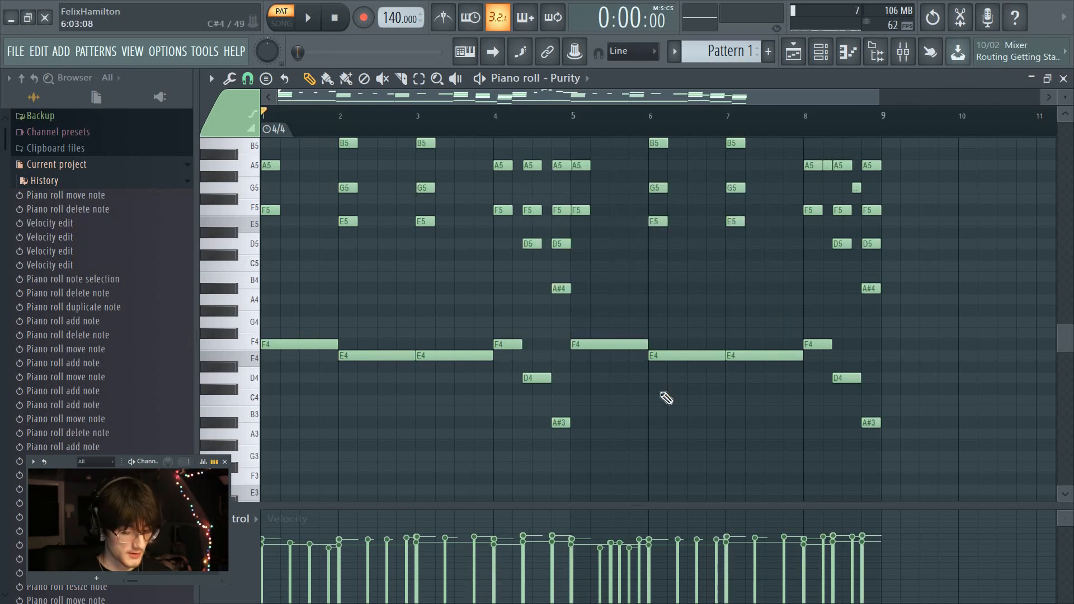
# Randomize the note velocities slightly with the piano roll's randomizer and play the pattern back
pyautogui.hotkey('alt', 'r')
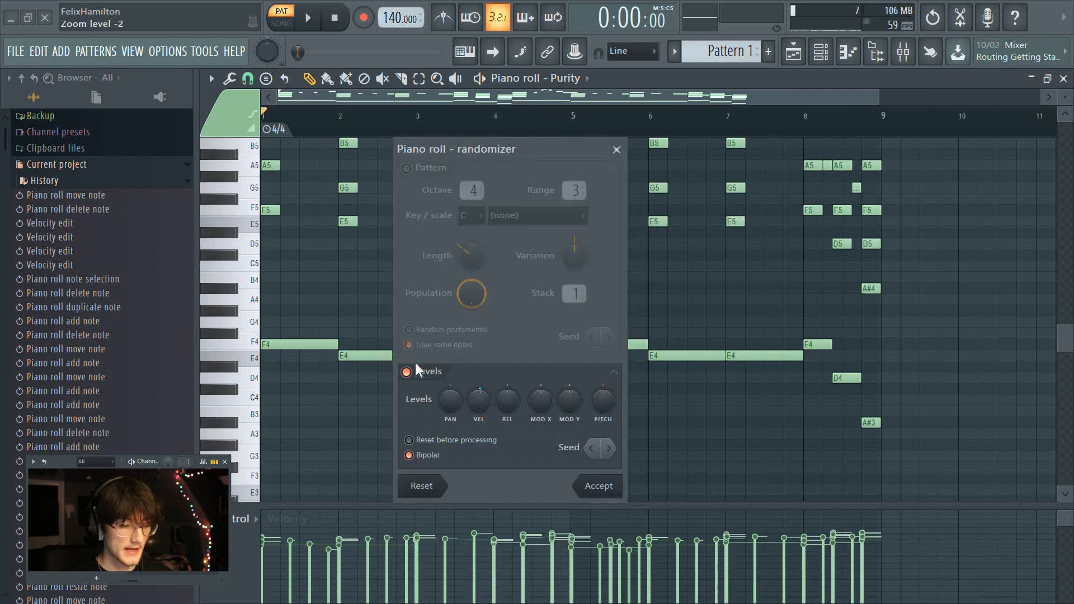
pyautogui.press('Escape')
pyautogui.scroll(3, 652, 396)
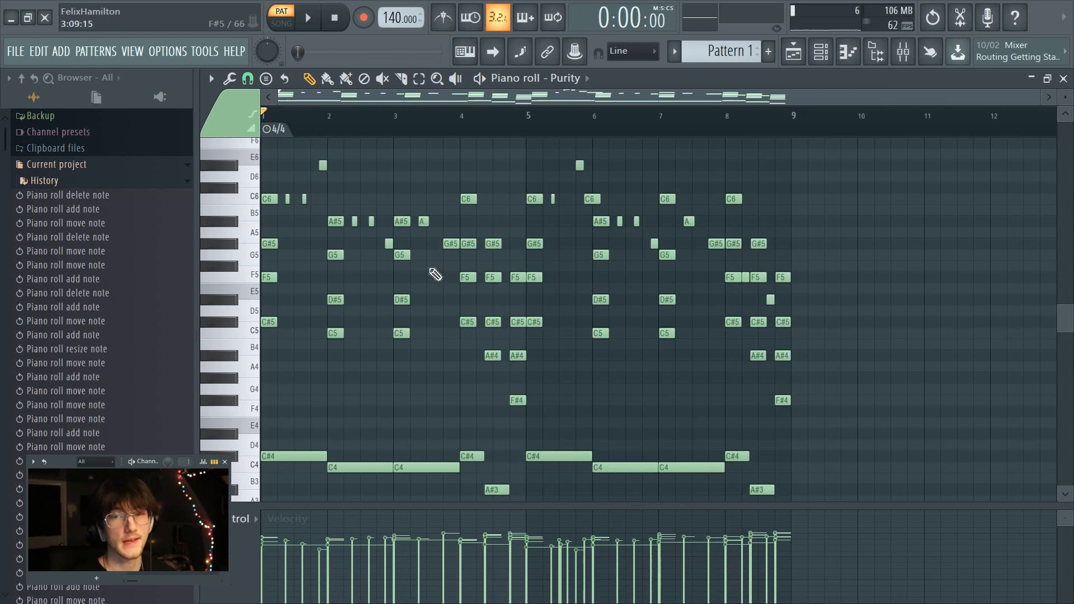
pyautogui.press('space')
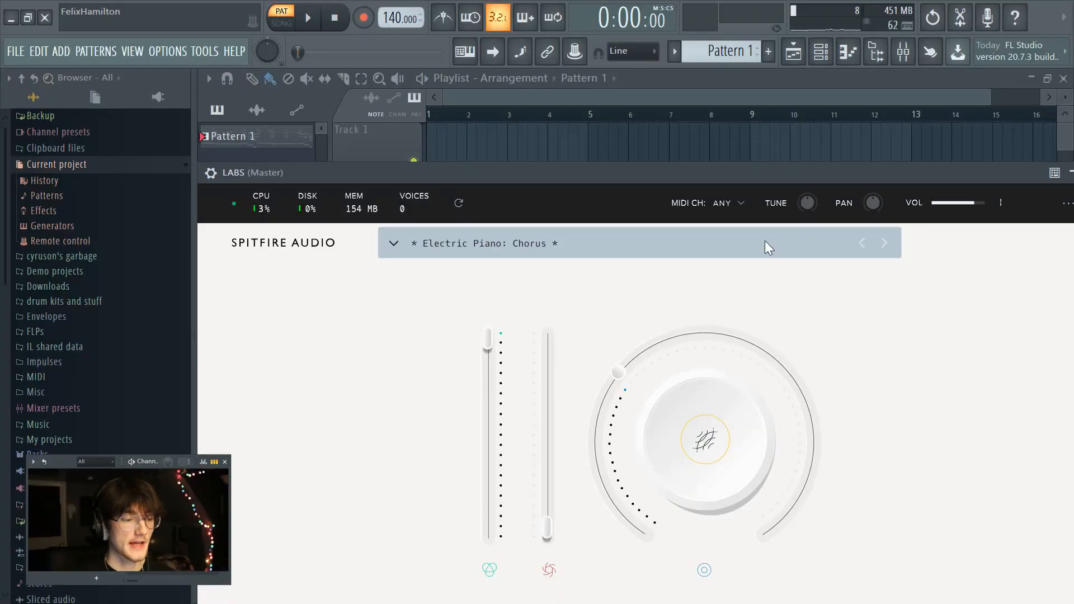
# Rework the LABS part in the piano roll into sustained chords with a melody above them, and close the piano roll
pyautogui.moveTo(739, 176); pyautogui.dragTo(713, 158)
pyautogui.moveTo(918, 152); pyautogui.dragTo(871, 177)
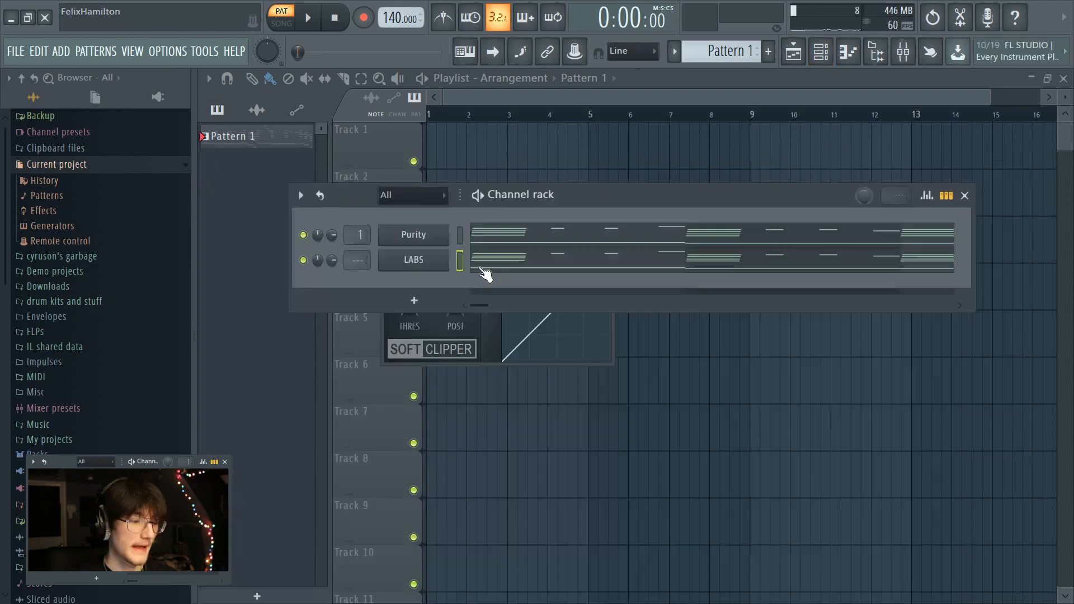
pyautogui.click(482, 263)
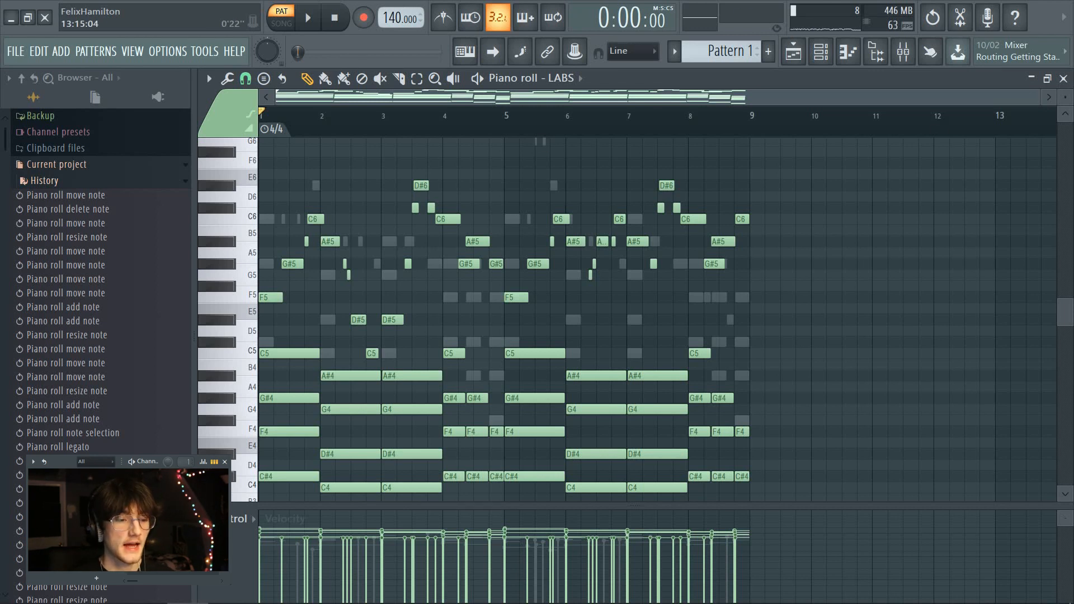
pyautogui.click(1063, 78)
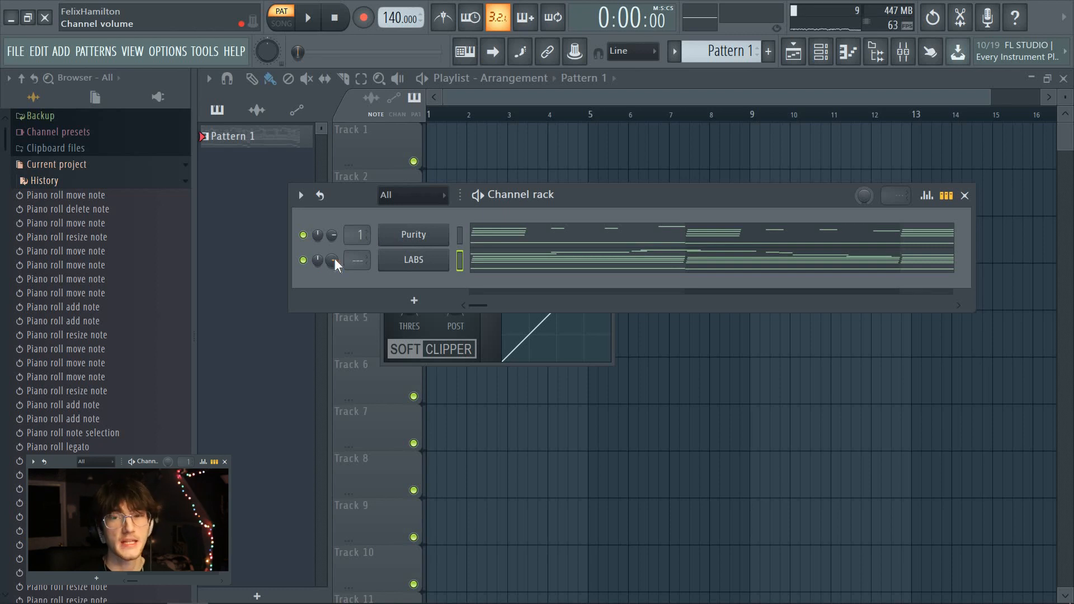
# Show the mixer and channel rack, play the soloed Xpand!2 layer, and turn its solo off
pyautogui.doubleClick(360, 263)
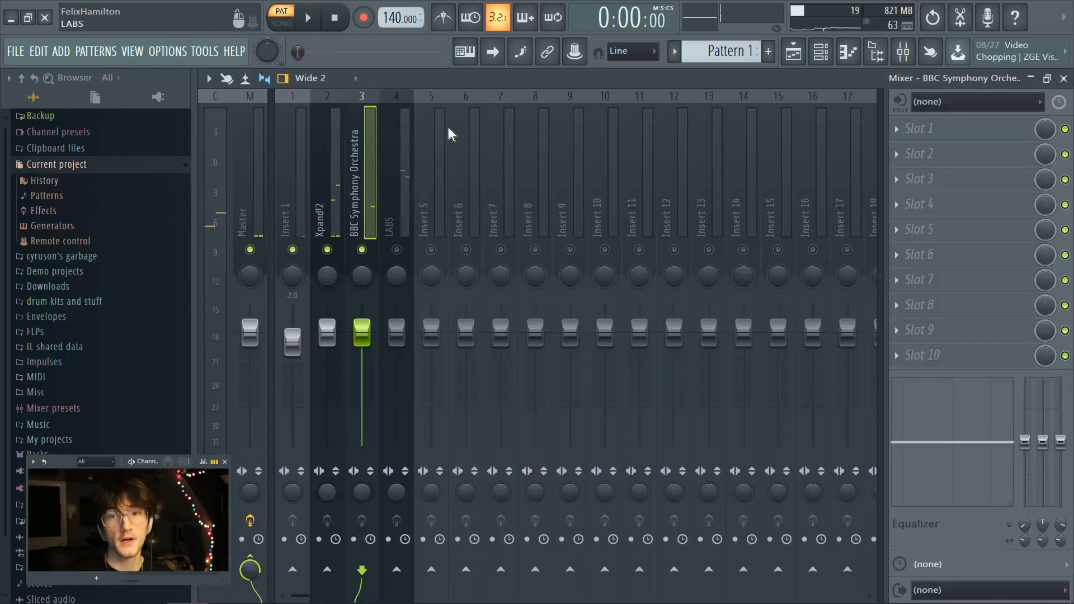
pyautogui.click(794, 52)
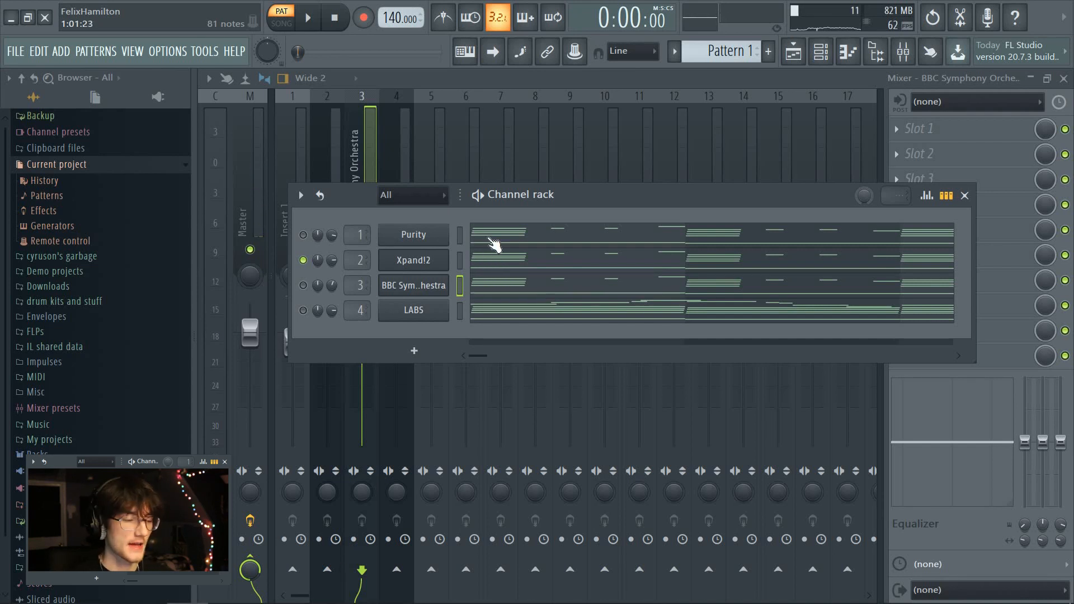
pyautogui.press('space')
pyautogui.rightClick(307, 262)
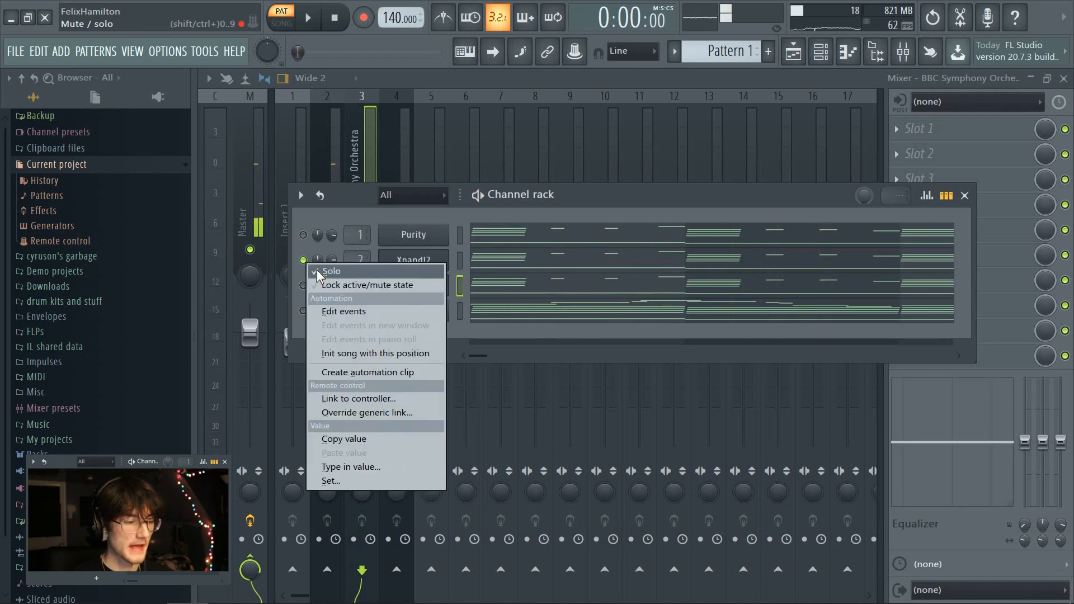
pyautogui.click(313, 284)
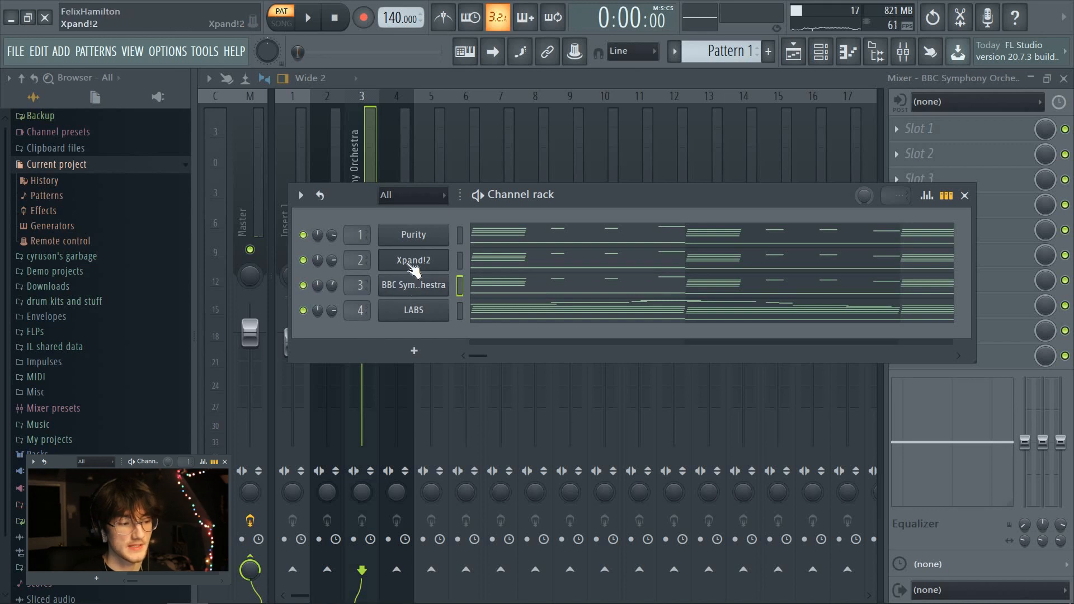
# Solo the BBC Symphony Orchestra channel, pan its mixer track slightly right during playback, unsolo it and stop
pyautogui.rightClick(314, 291)
pyautogui.click(554, 302)
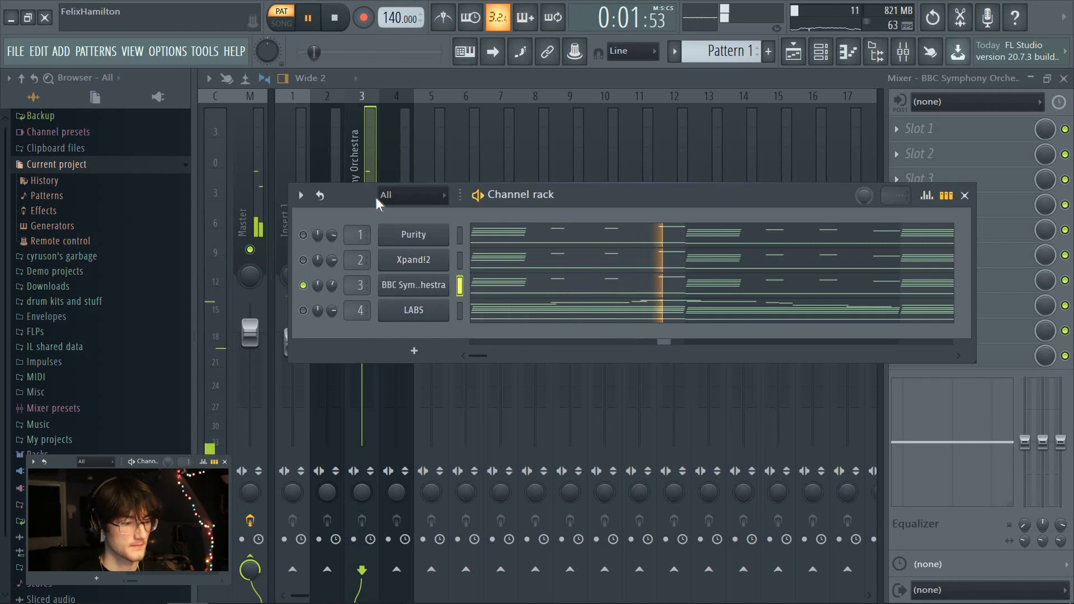
pyautogui.press('F6')
pyautogui.moveTo(362, 273); pyautogui.dragTo(362, 262)
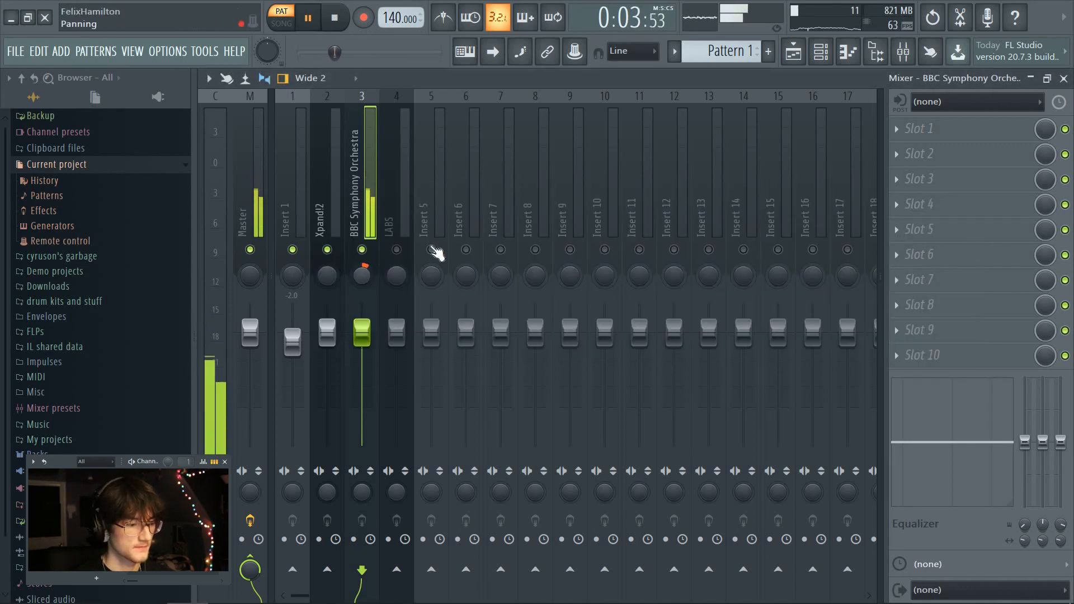
pyautogui.click(820, 55)
pyautogui.rightClick(303, 285)
pyautogui.click(327, 294)
pyautogui.press('space')
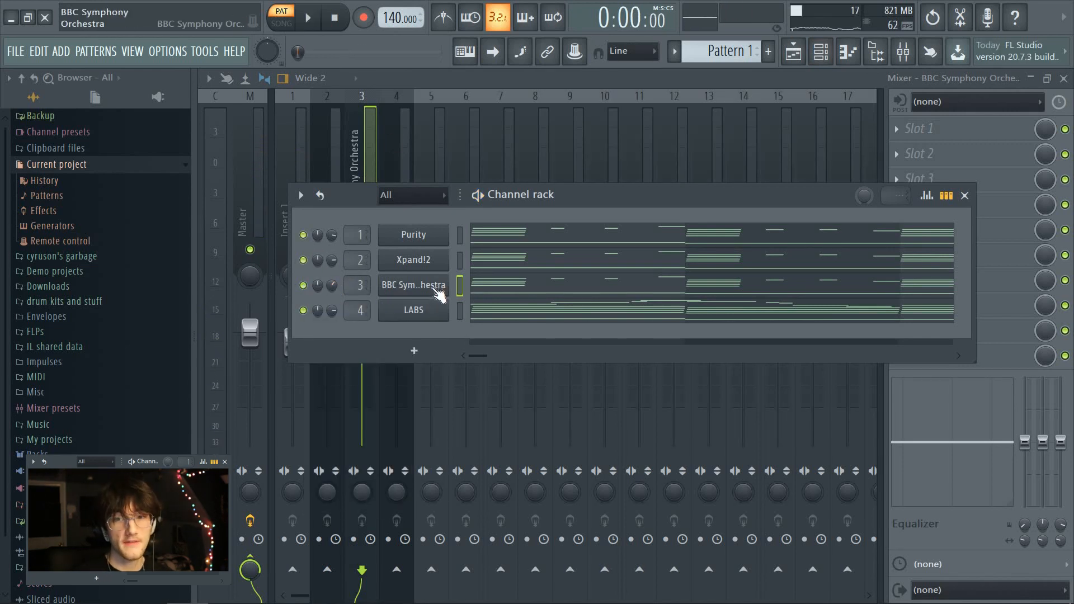
# Add a Hybrid_x64 channel, record a melody around C6, A#5 and G#5 over bars 1 to 4, and switch recording off
pyautogui.click(414, 352)
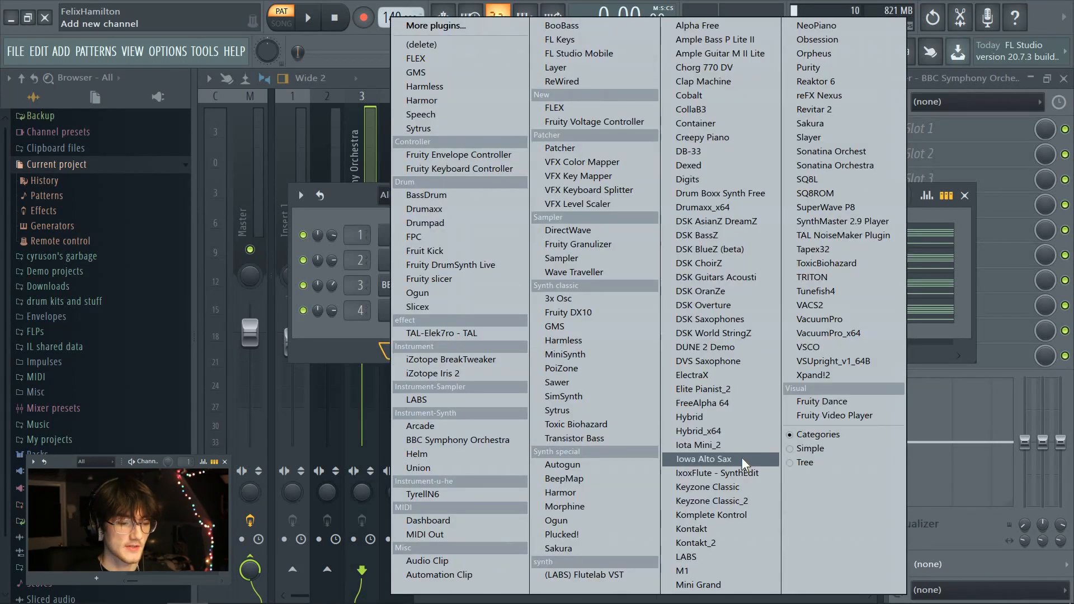
pyautogui.click(699, 431)
pyautogui.press('space')
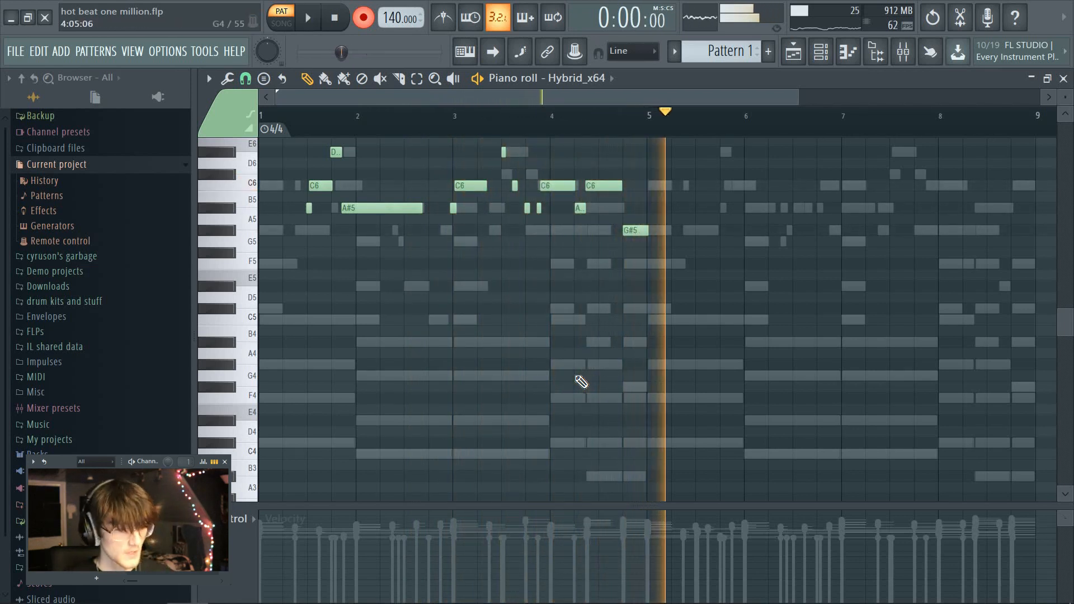
pyautogui.press('space')
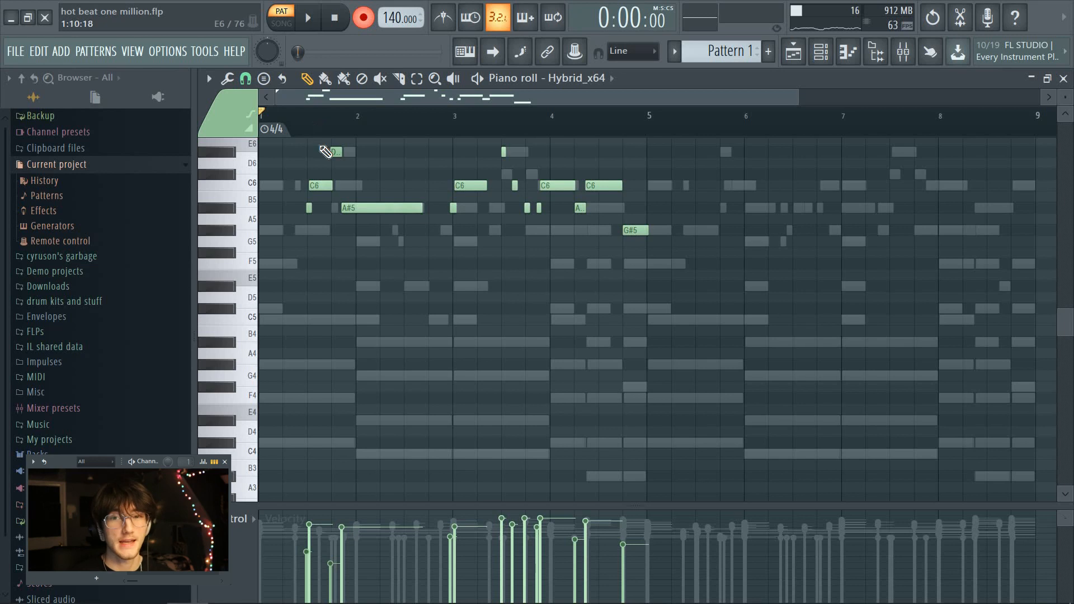
pyautogui.click(364, 18)
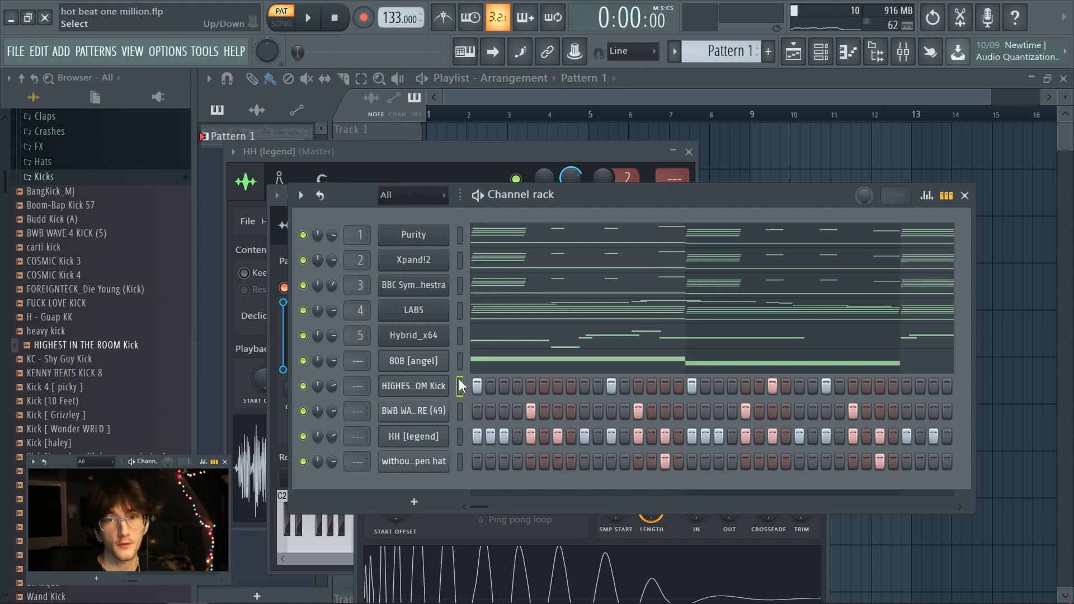
# Mute the five melodic channels and play only the 808 and drum channels
pyautogui.rightClick(303, 361)
pyautogui.click(310, 395)
pyautogui.click(303, 461)
pyautogui.press('space')
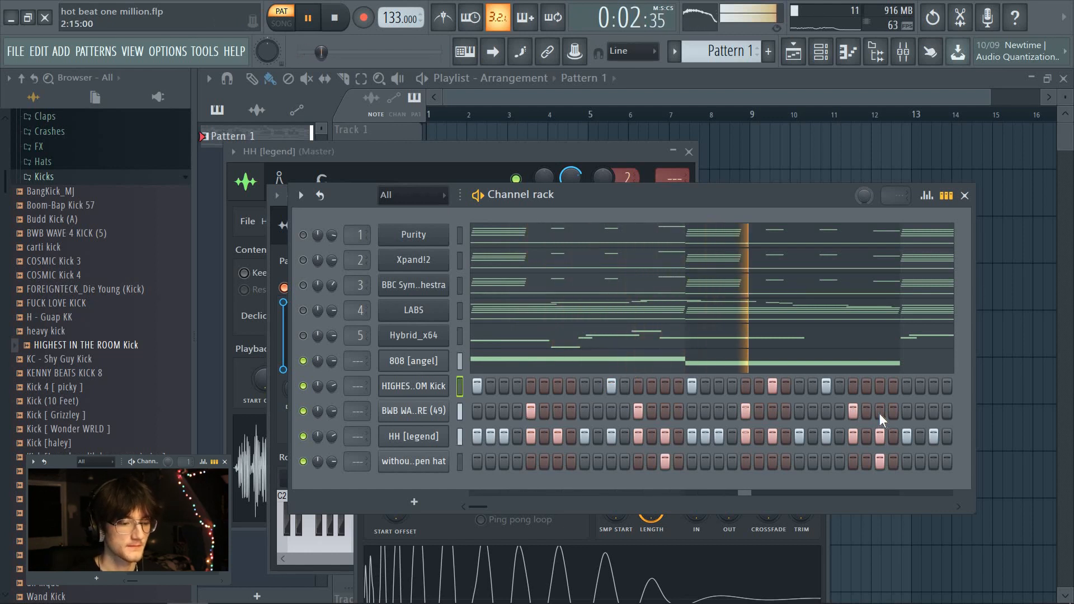
pyautogui.press('space')
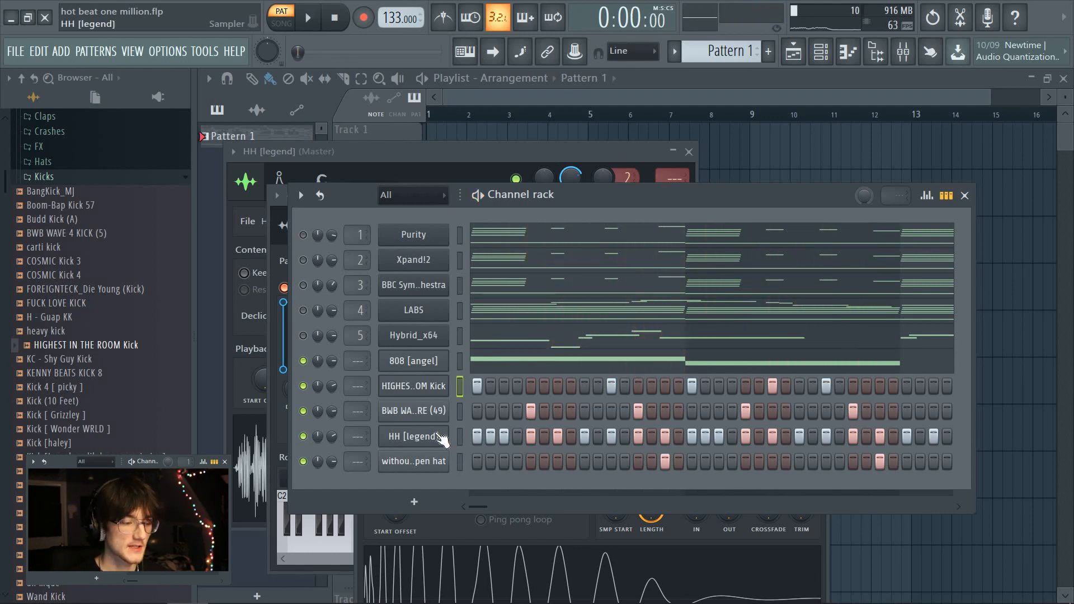
# Cut the BWB WAV 7 SNARE (49) steps and enter them again on steps 5, 13, 21 and 29
pyautogui.click(491, 441)
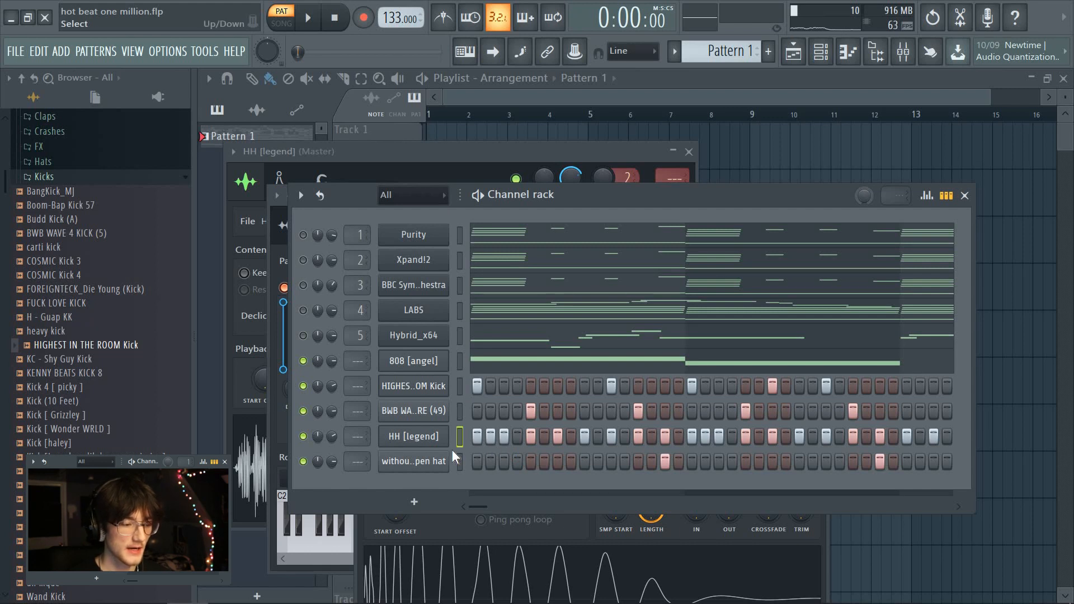
pyautogui.click(460, 412)
pyautogui.hotkey('ctrl', 'x')
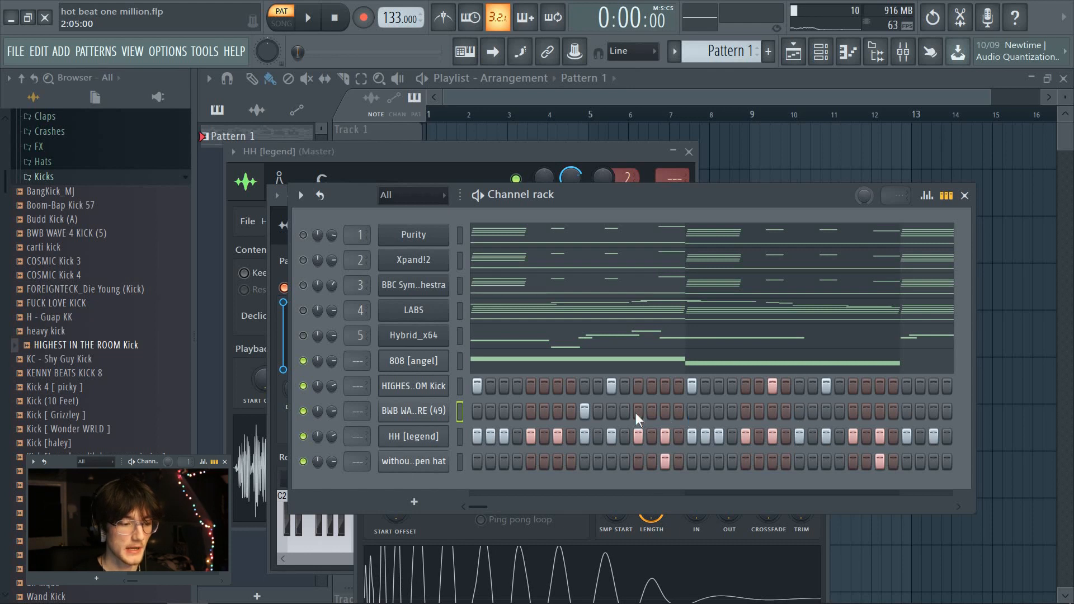
pyautogui.click(746, 411)
pyautogui.click(853, 411)
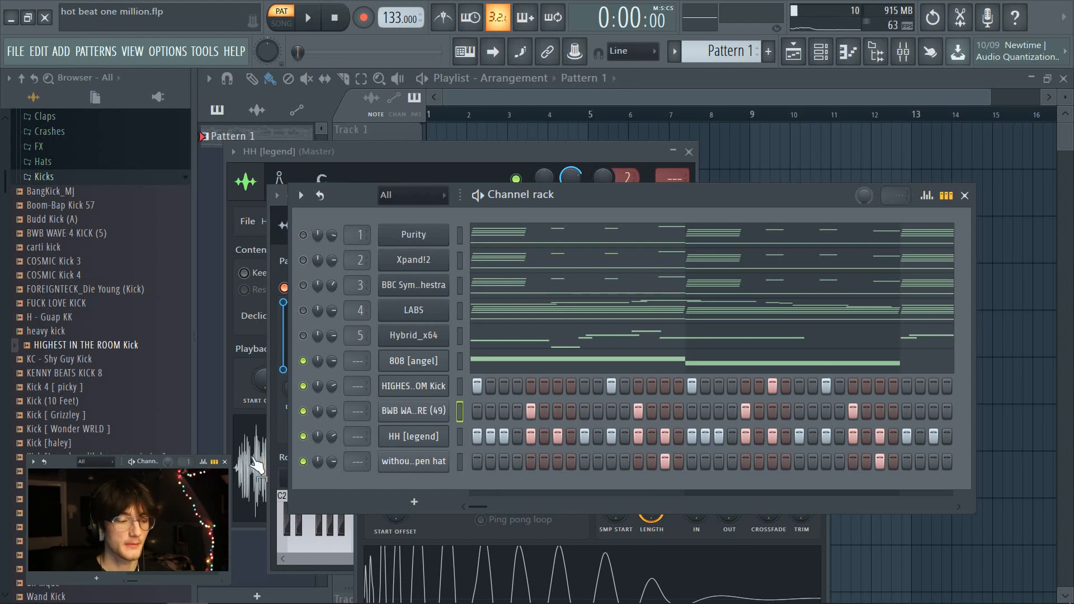
# Look over the BWB WAV 7 SNARE (49) part and the 808 [ swim ] notes in the piano roll
pyautogui.rightClick(415, 414)
pyautogui.click(469, 399)
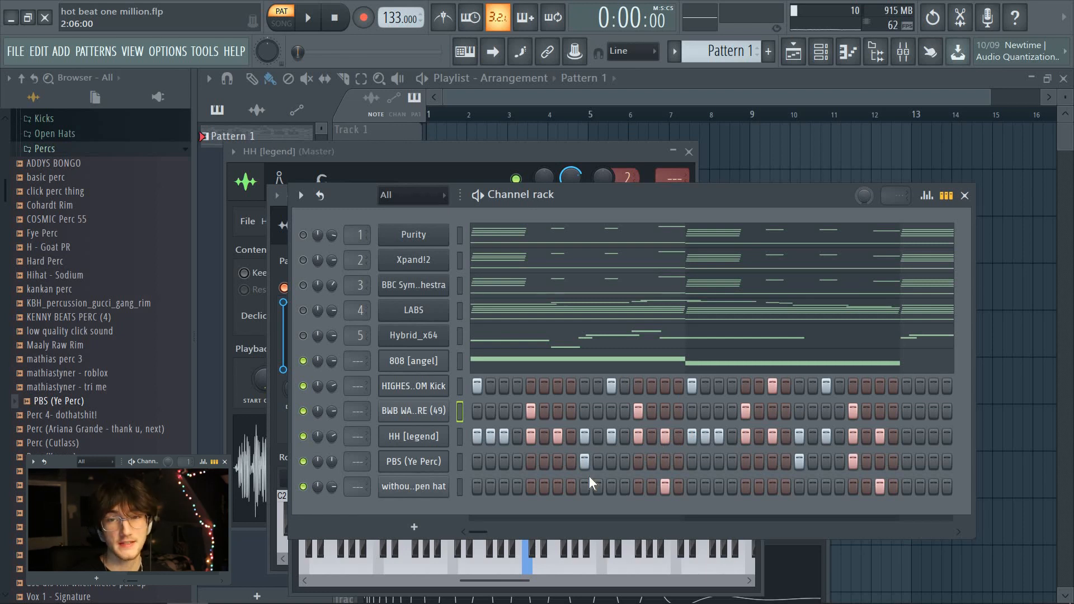
pyautogui.rightClick(459, 412)
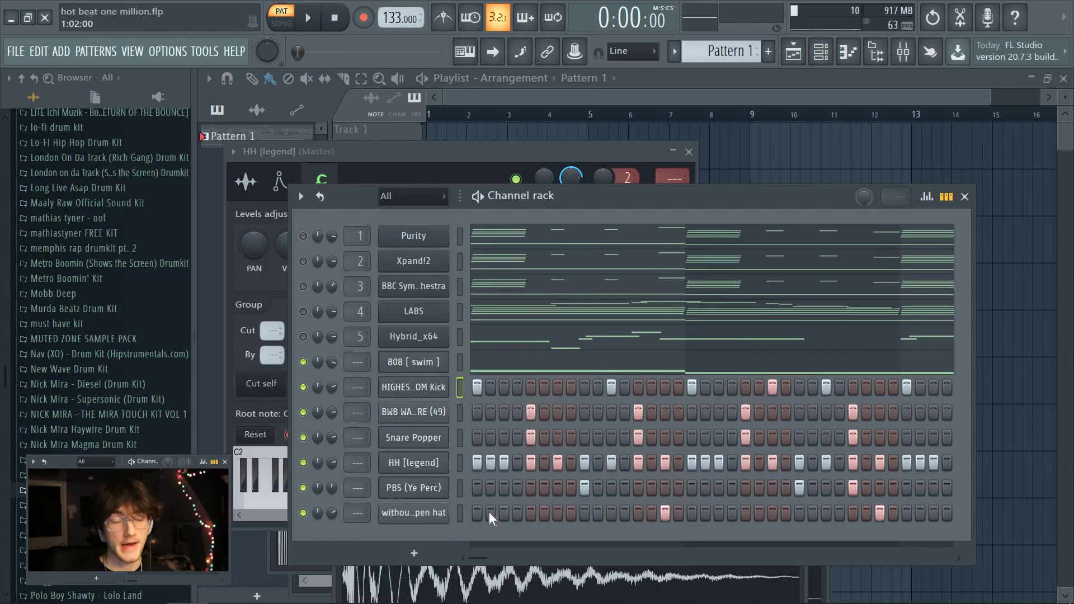
pyautogui.click(511, 371)
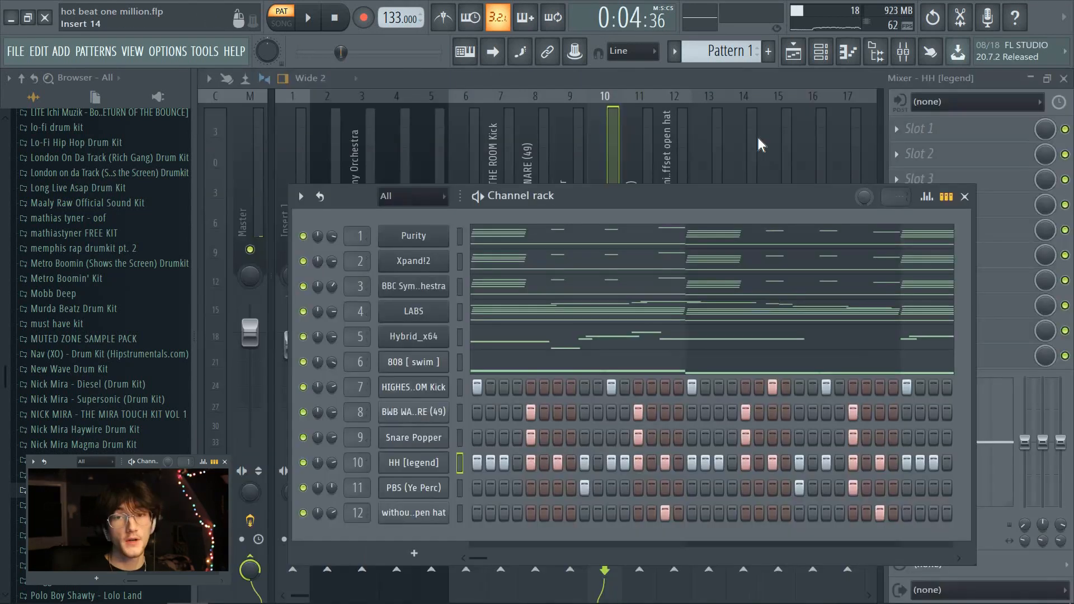
# Open the HH [legend] hi-hat part in the piano roll and play its rolls from the middle of bar 4
pyautogui.rightClick(445, 463)
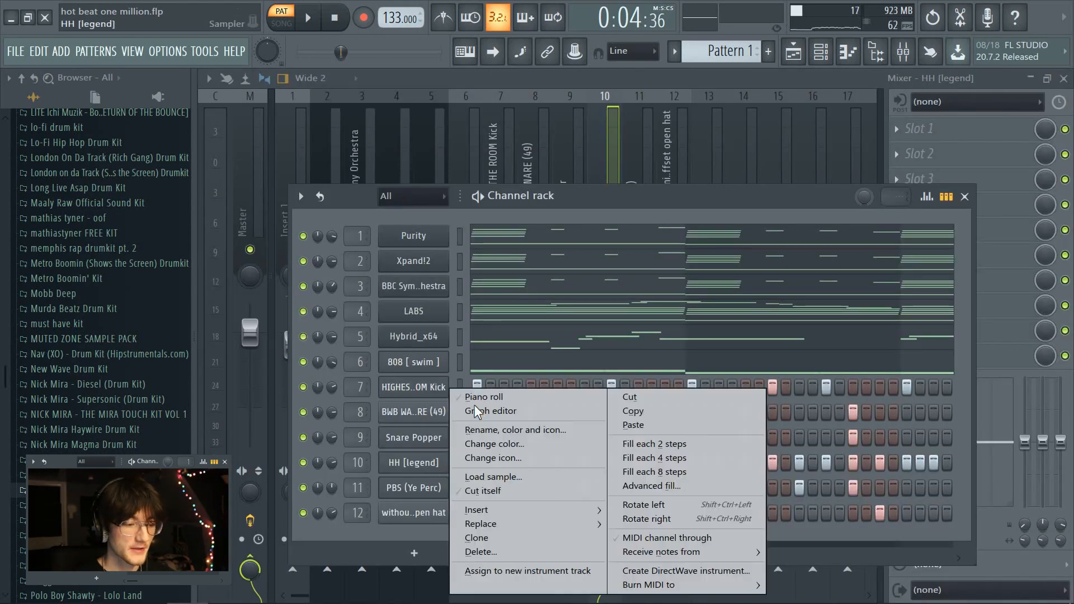
pyautogui.click(469, 397)
pyautogui.scroll(5, 336, 144)
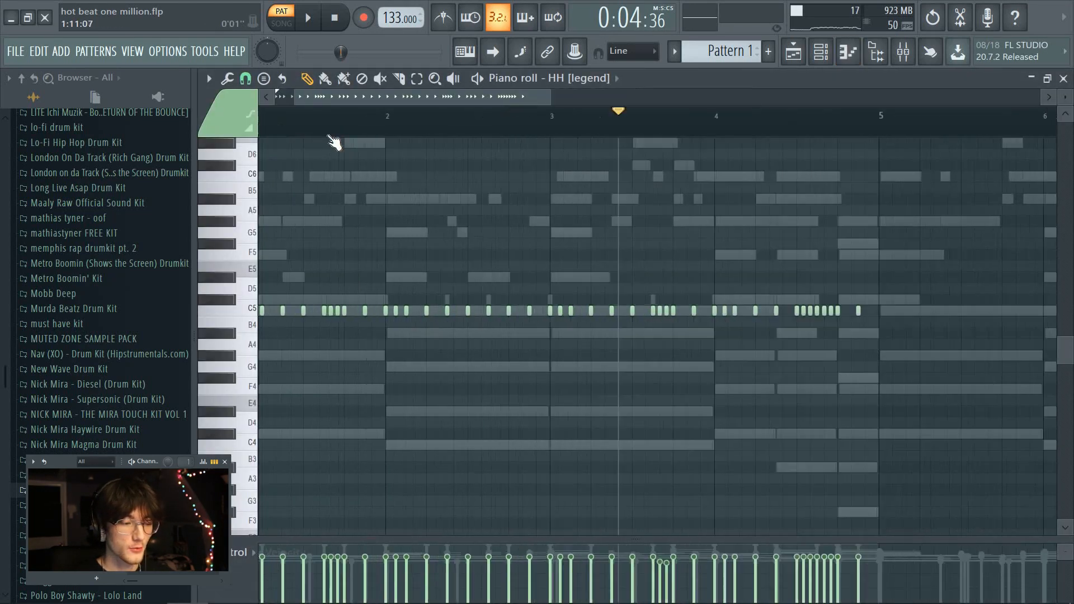
pyautogui.scroll(-3, 367, 148)
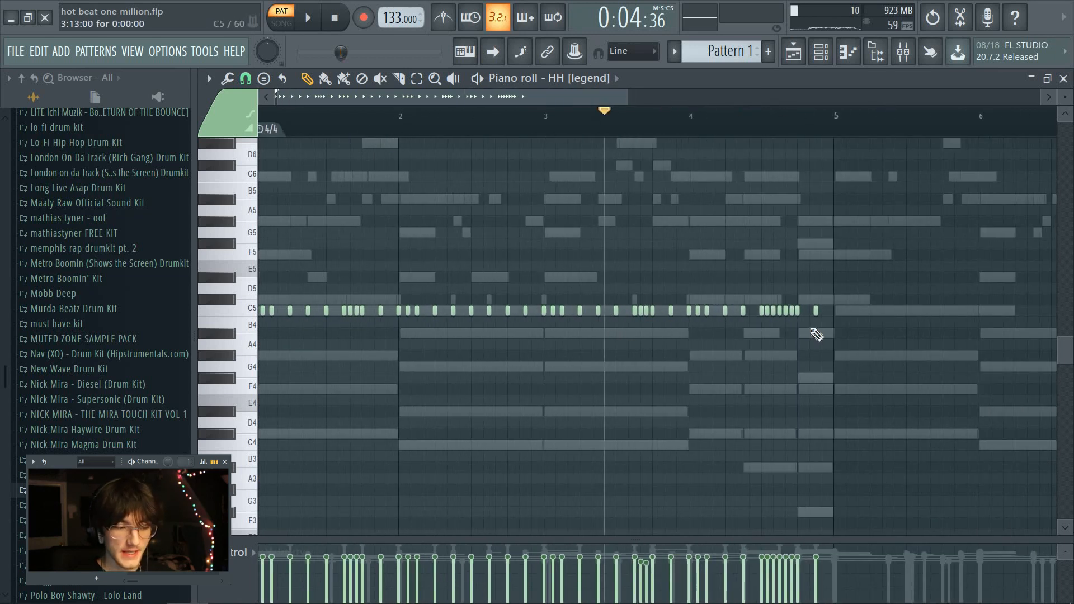
pyautogui.click(760, 122)
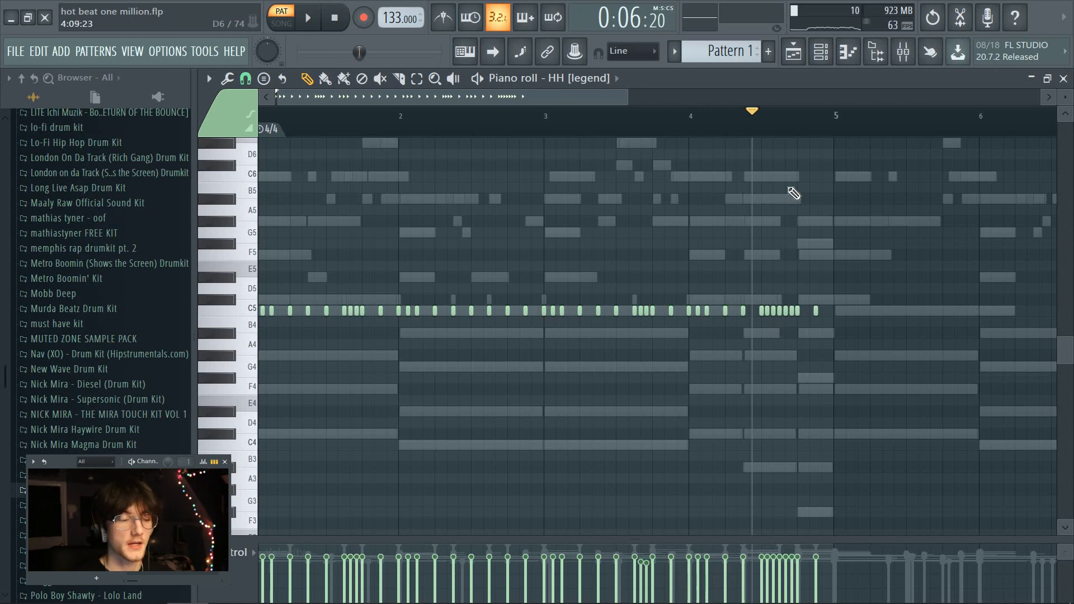
pyautogui.press('space')
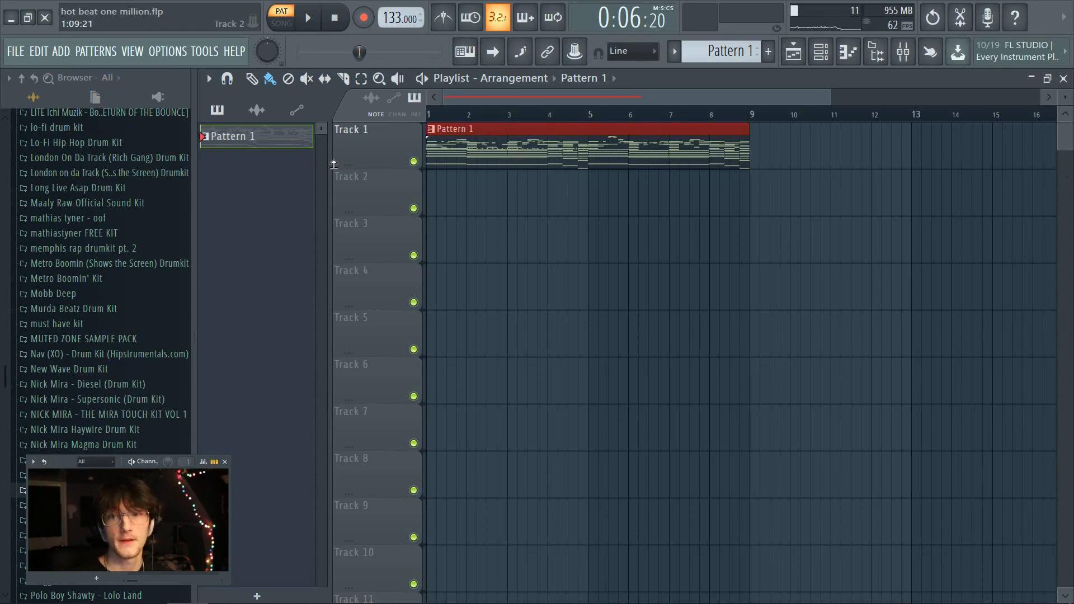
# Split Pattern 1 by channel and remove the combined Pattern 1 clip from Track 1
pyautogui.rightClick(243, 138)
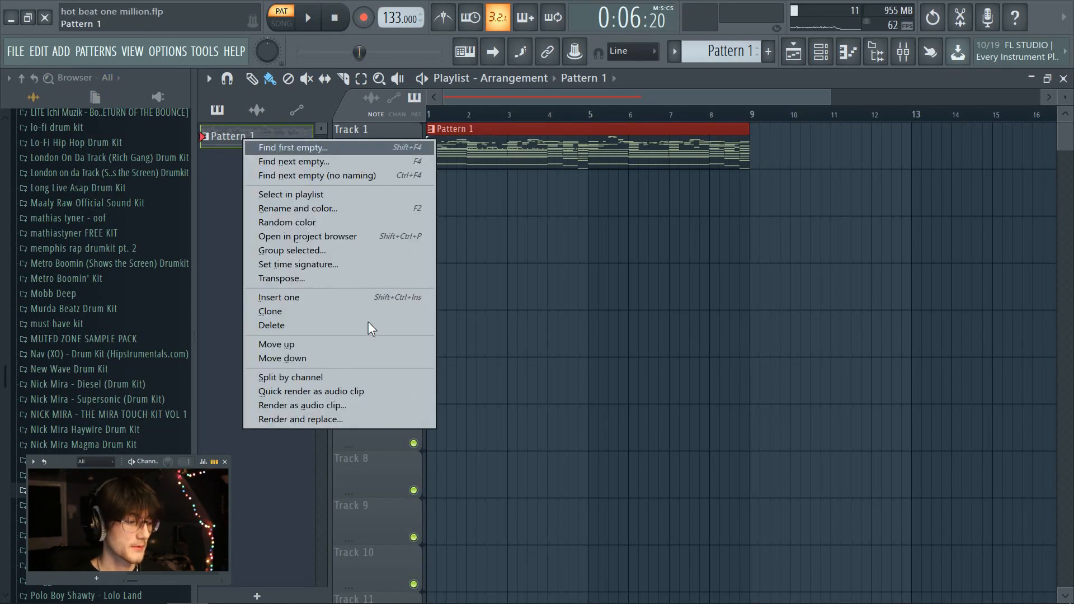
pyautogui.click(310, 376)
pyautogui.rightClick(502, 152)
pyautogui.keyDown('shift'); pyautogui.click(302, 137); pyautogui.keyUp('shift')
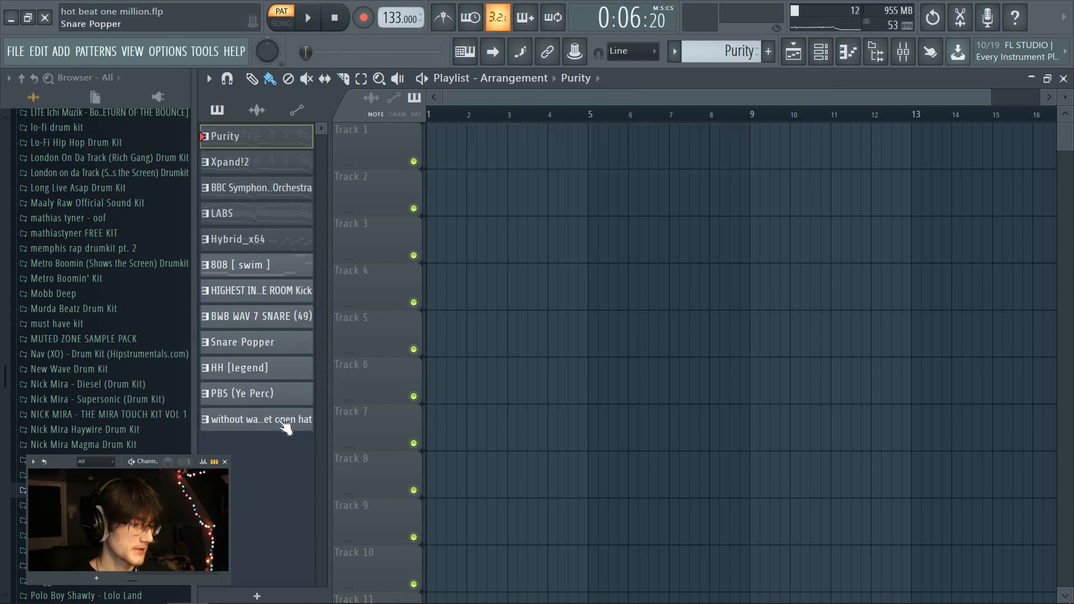
# Place all the split patterns on Tracks 1 to 12 from bar 1 and duplicate the 808 and drum clips to bar 5
pyautogui.keyDown('shift'); pyautogui.click(280, 422); pyautogui.keyUp('shift')
pyautogui.moveTo(250, 141); pyautogui.dragTo(427, 166)
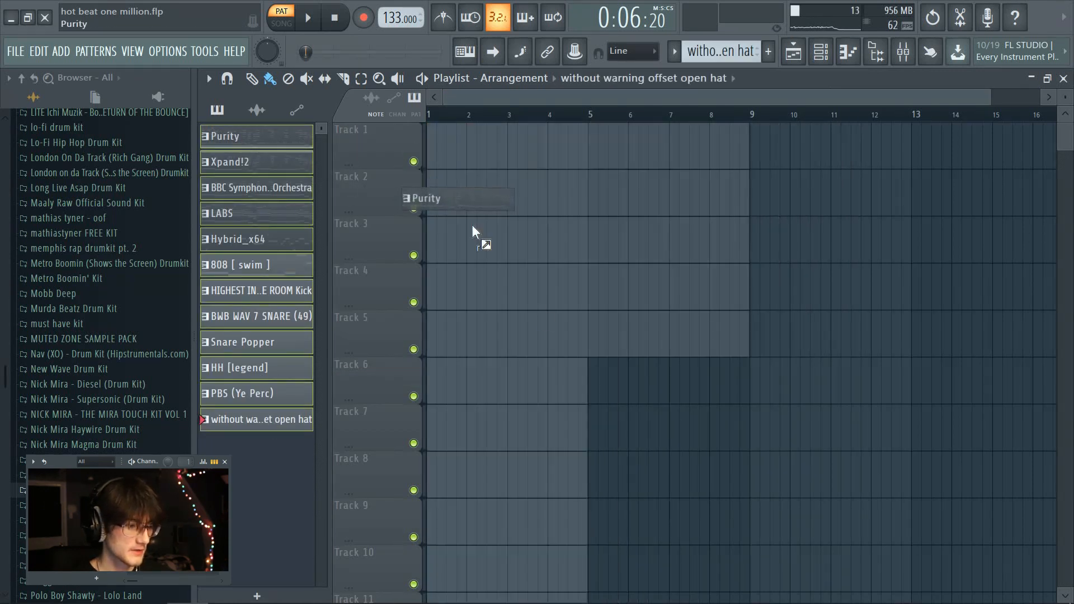
pyautogui.scroll(-2, 617, 343)
pyautogui.moveTo(604, 233); pyautogui.dragTo(462, 551)
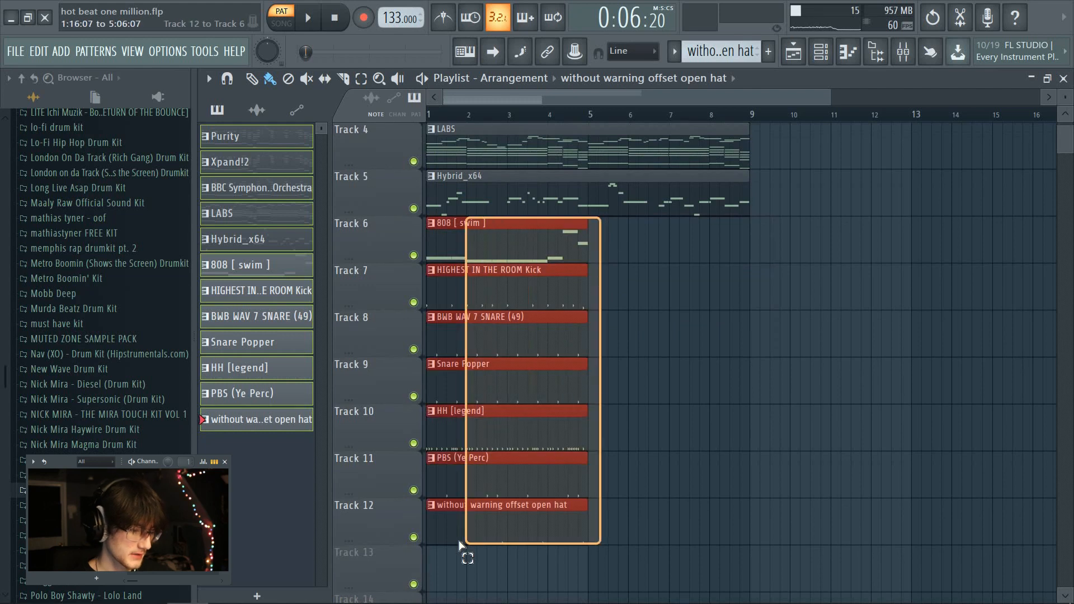
pyautogui.hotkey('ctrl', 'b')
pyautogui.scroll(-3, 774, 187)
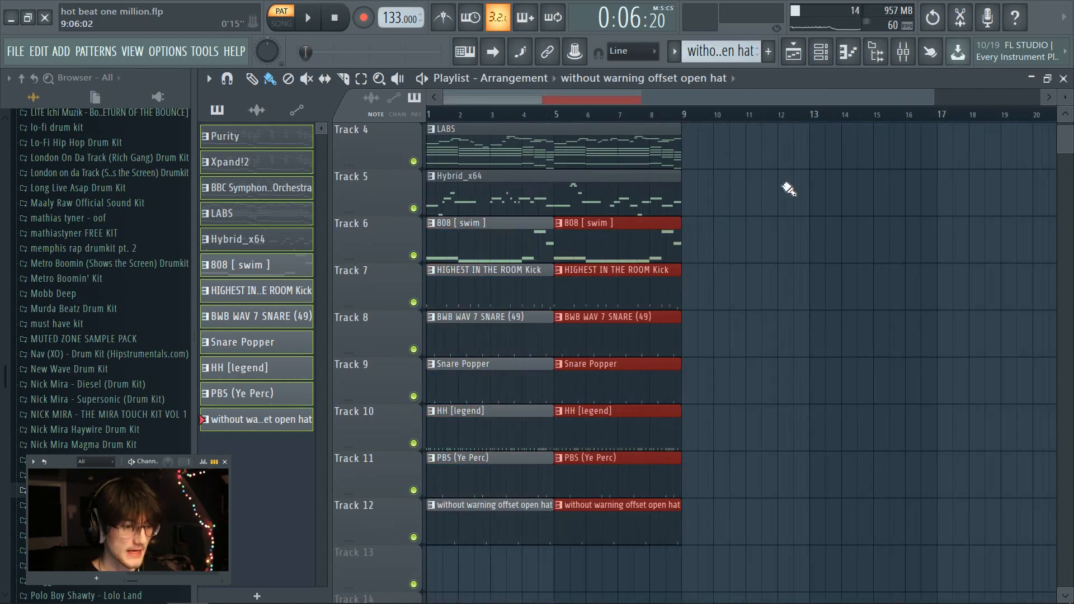
# Move every clip on Tracks 1 to 12 together so the full section starts at bar 17, then clear the selection
pyautogui.scroll(3, 827, 259)
pyautogui.moveTo(1061, 101); pyautogui.dragTo(1061, 109)
pyautogui.hotkey('ctrl', 'a')
pyautogui.moveTo(444, 522); pyautogui.dragTo(889, 521)
pyautogui.scroll(-3, 677, 119)
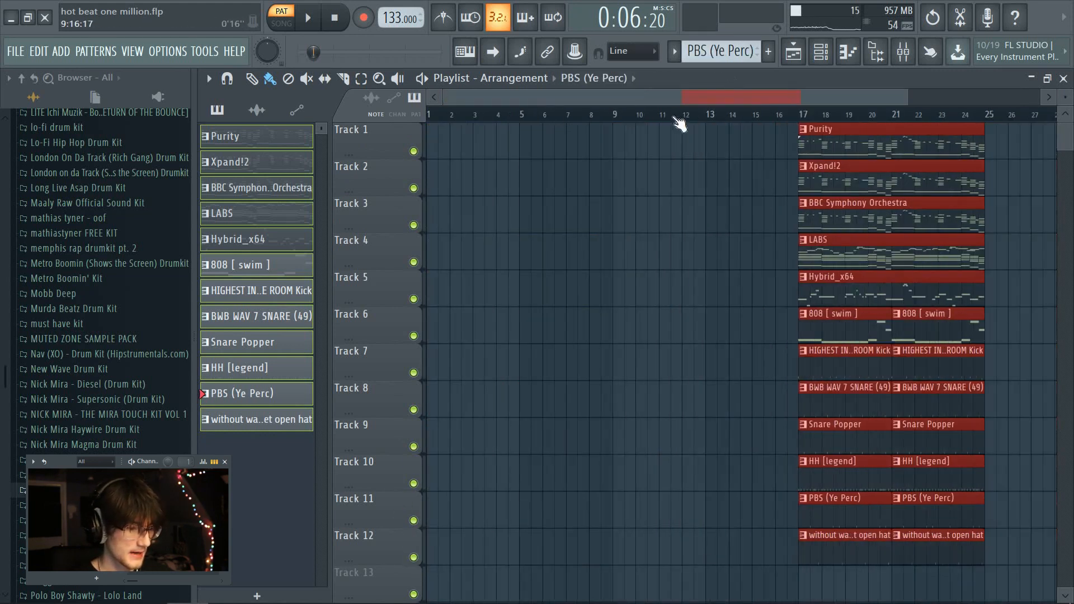
pyautogui.click(877, 207)
pyautogui.rightClick(877, 210)
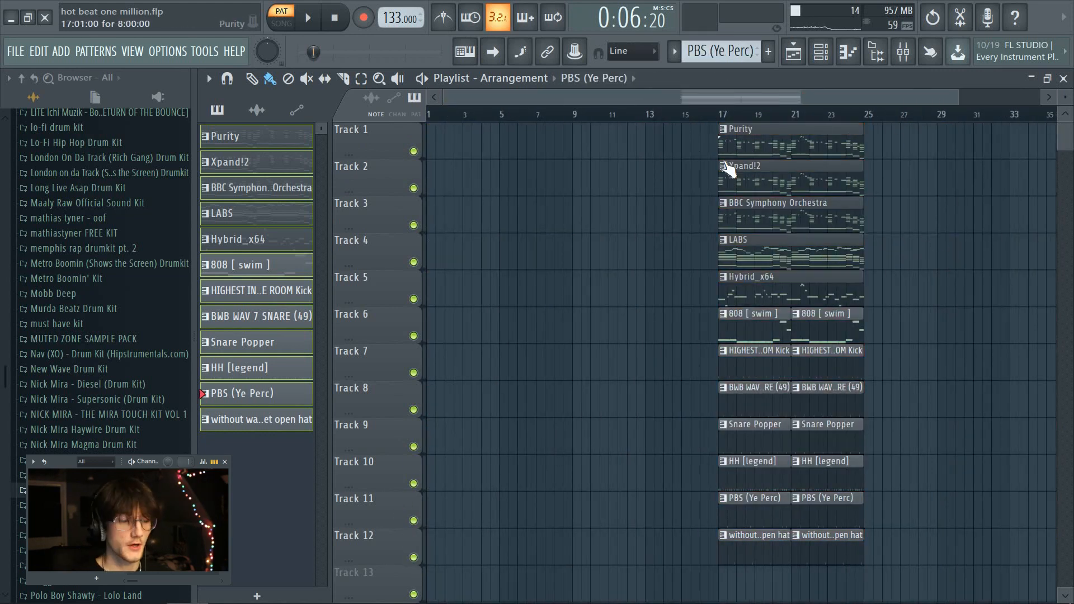
# Add Purity clips at bars 1 and 9 on Track 1 and a BBC Symphony Orchestra clip at bar 9 on Track 3
pyautogui.click(748, 152)
pyautogui.moveTo(431, 138); pyautogui.dragTo(576, 140)
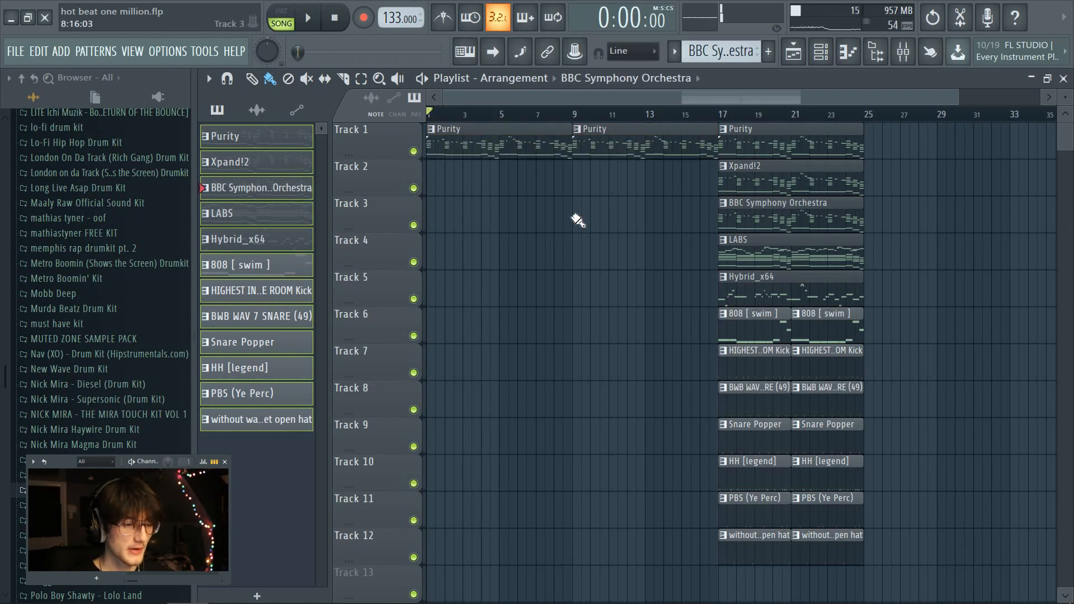
pyautogui.click(576, 219)
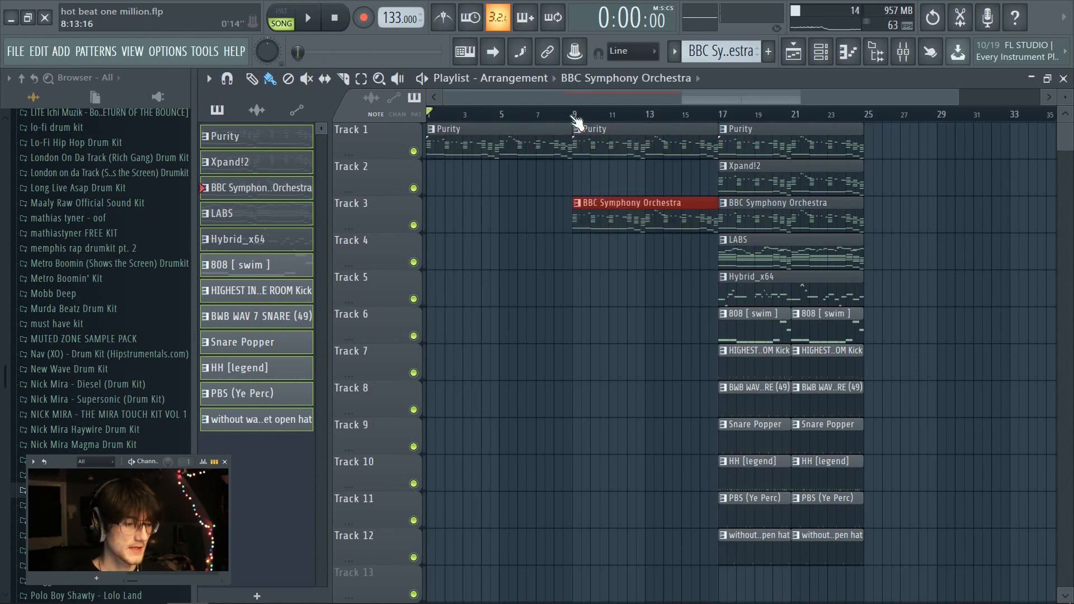
# Play the arrangement from bar 9 and remove the Purity clip that starts there on Track 1
pyautogui.click(574, 115)
pyautogui.press('space')
pyautogui.rightClick(625, 147)
pyautogui.press('space')
# Add Xpand!2 at bar 9 on Track 2 and 808 [ swim ] clips at bars 9 and 13, picking up Snare Popper as well
pyautogui.click(727, 191)
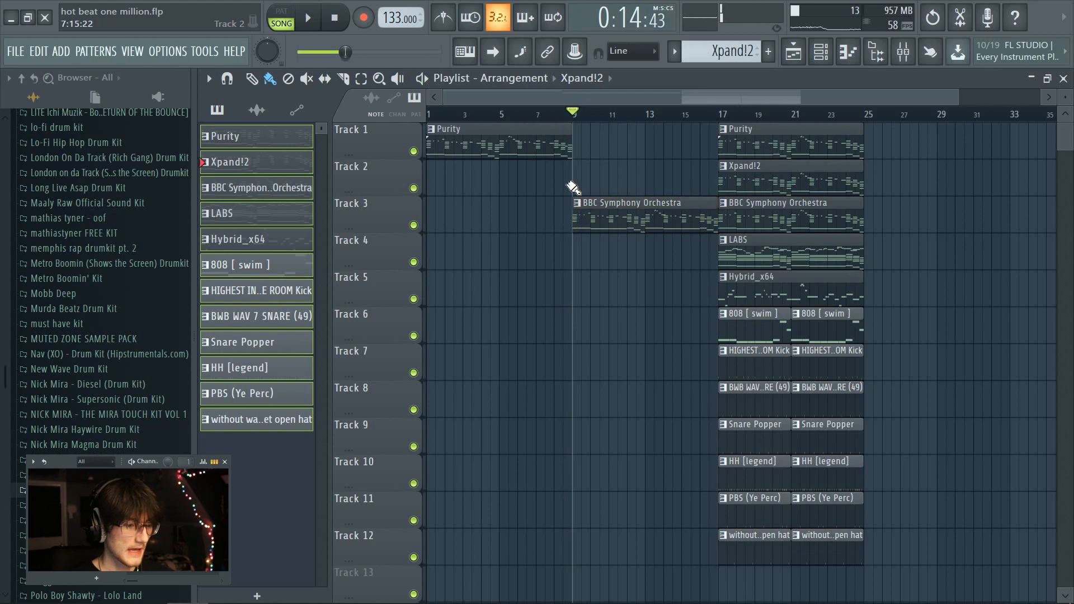
pyautogui.click(575, 185)
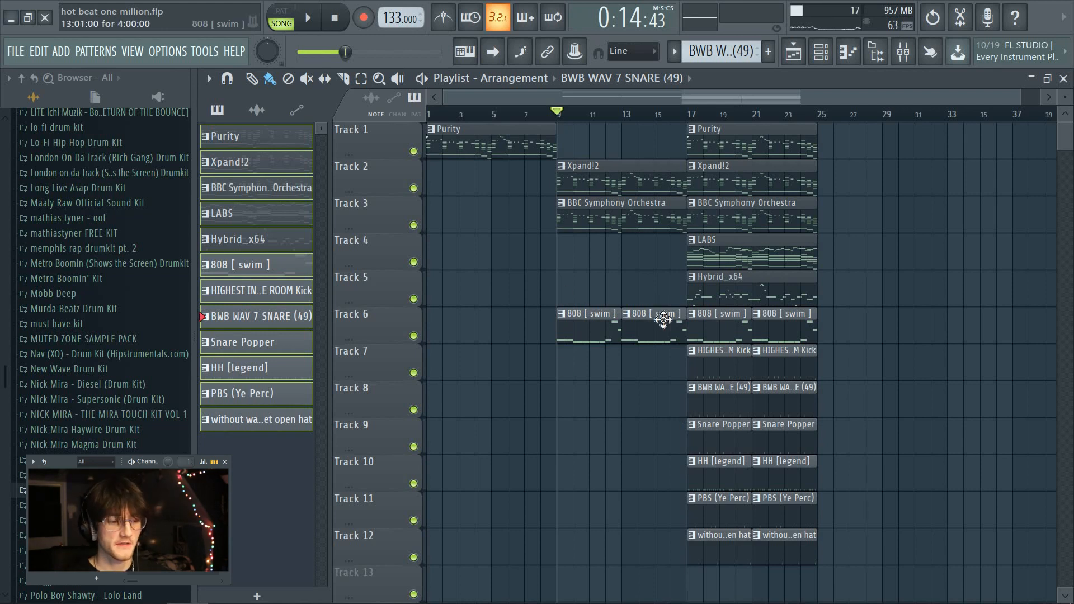
pyautogui.click(721, 428)
# Shape the dblue.TapeStop - Master - Trigger automation to rise sharply into bar 17 and drop straight back down
pyautogui.click(525, 218)
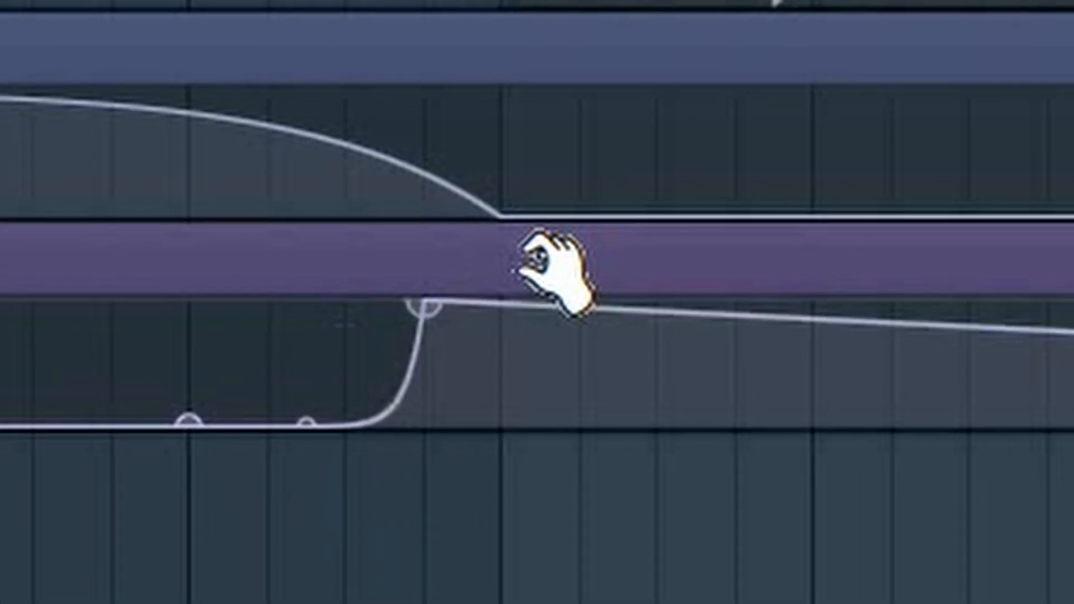
pyautogui.moveTo(525, 262); pyautogui.dragTo(626, 371)
pyautogui.rightClick(502, 421)
pyautogui.moveTo(345, 424); pyautogui.dragTo(344, 412)
pyautogui.moveTo(555, 312); pyautogui.dragTo(559, 230)
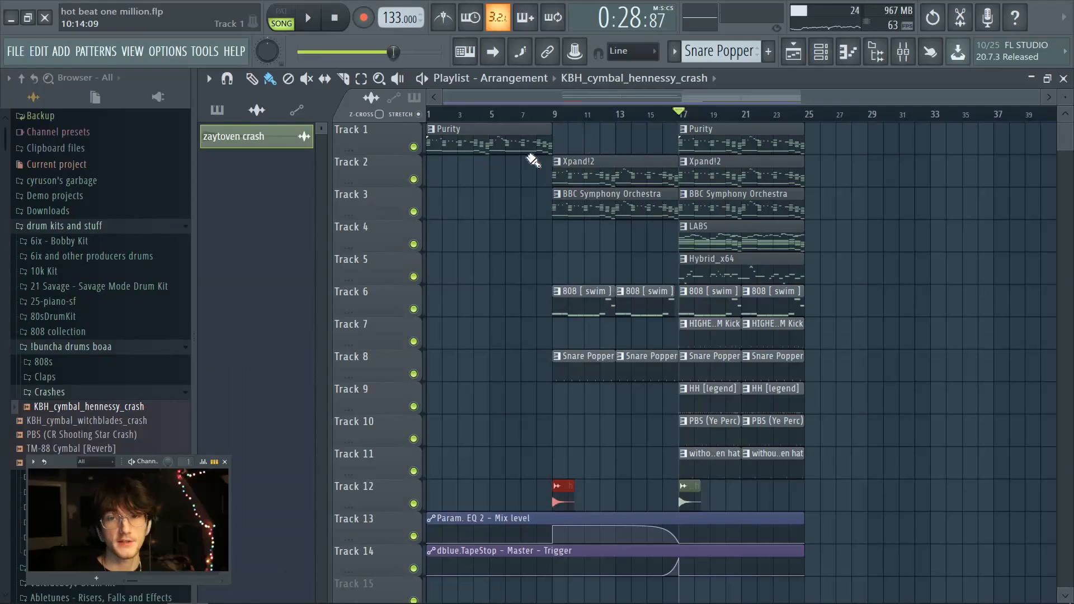
# Cue playback at bar 9 and near bar 24, and look over how the clips and automation are arranged across the full song
pyautogui.click(552, 114)
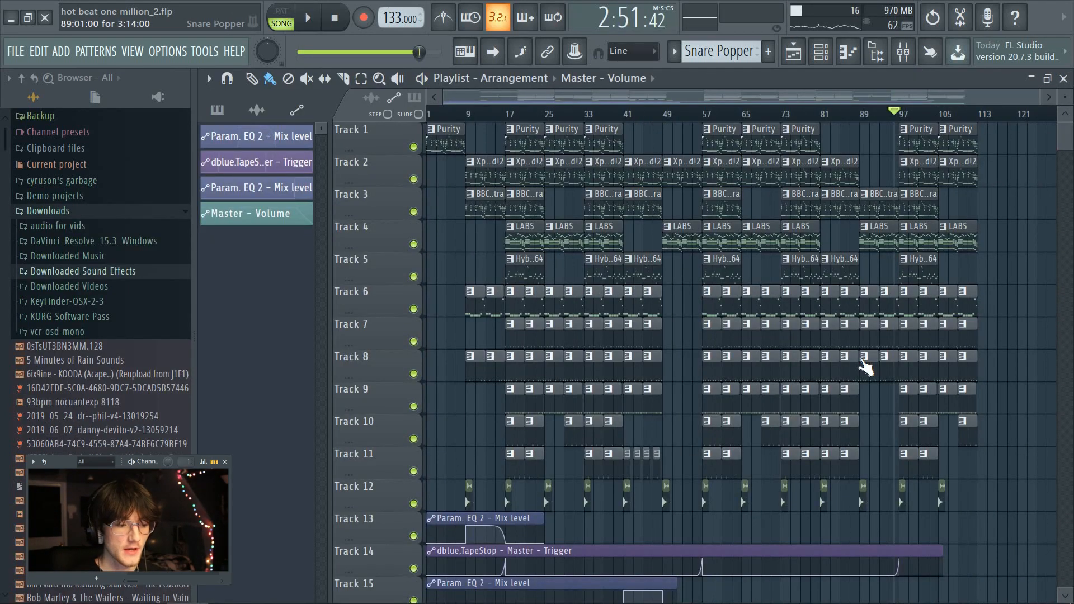
pyautogui.scroll(3, 551, 137)
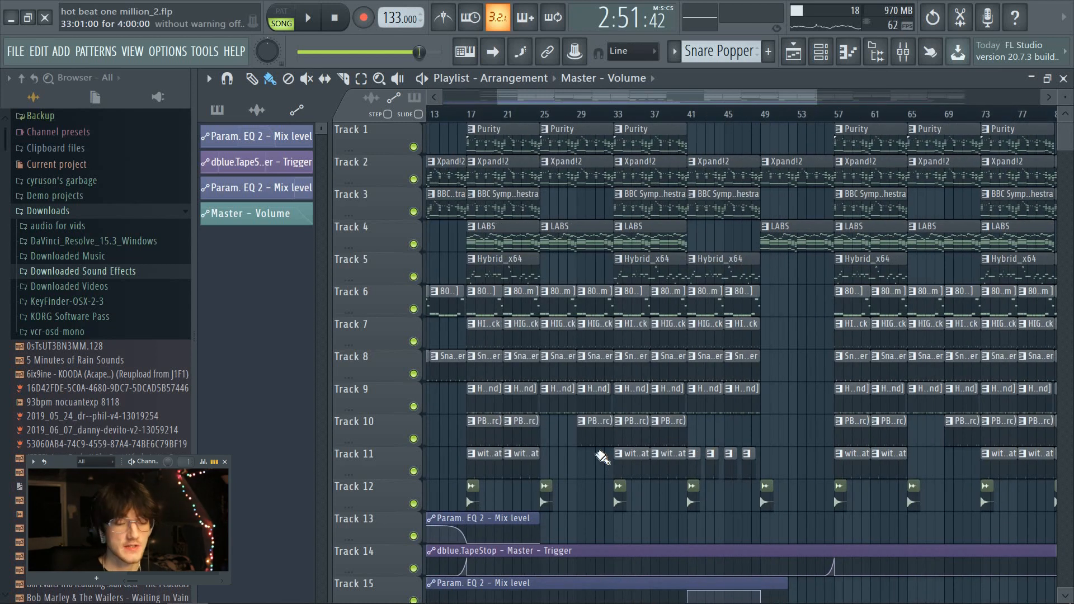
pyautogui.scroll(-2, 547, 131)
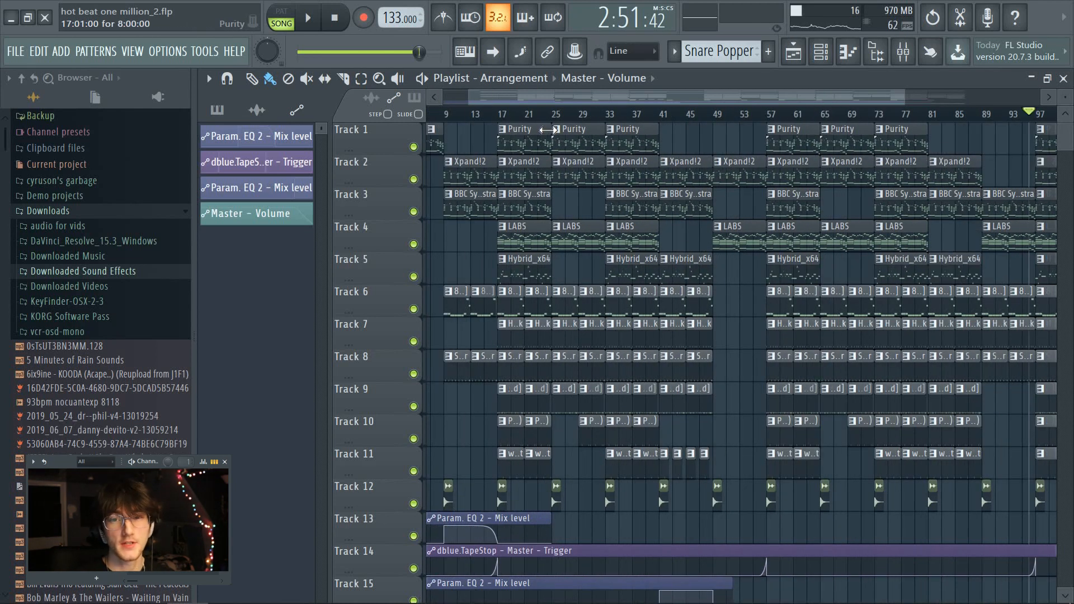
pyautogui.click(545, 114)
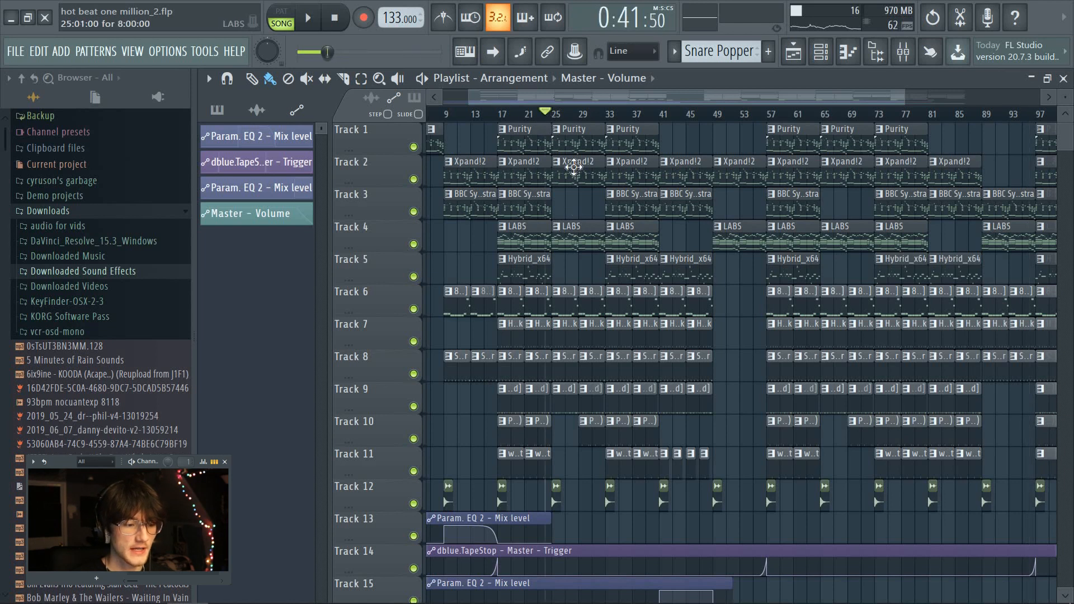
pyautogui.scroll(-2, 589, 95)
pyautogui.moveTo(589, 90); pyautogui.dragTo(684, 146)
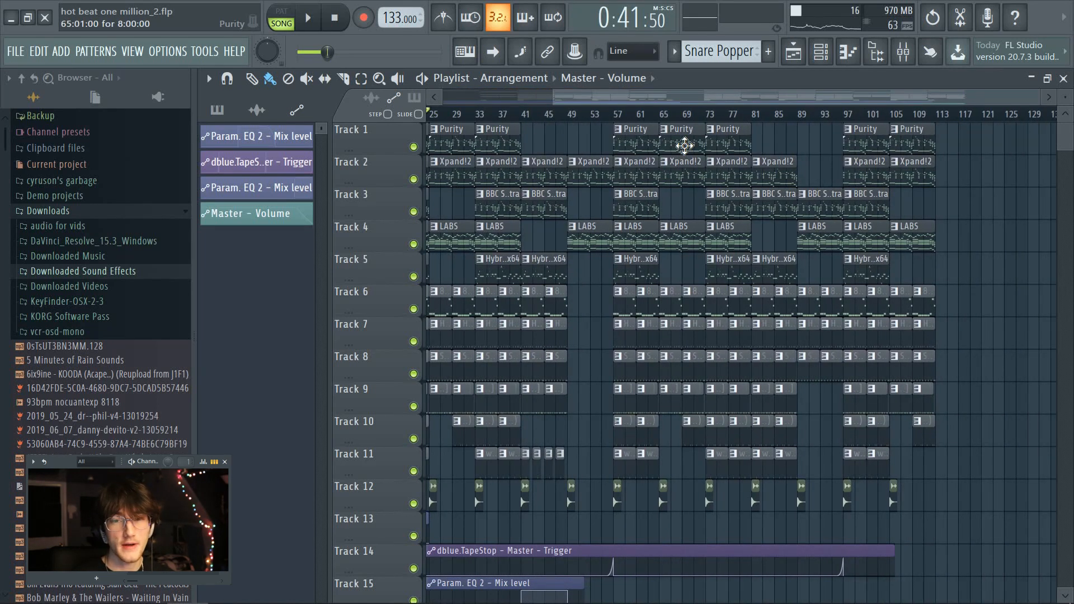